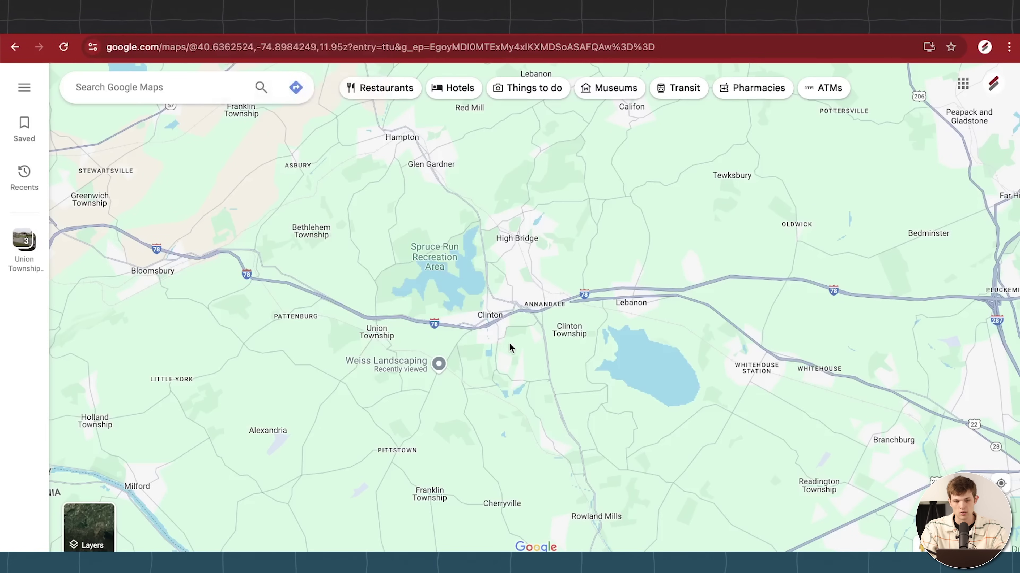
# Zoom into Clinton, browse the Clinton Station Diner listing, then close it and recentre the map
pyautogui.scroll(3, 510, 346)
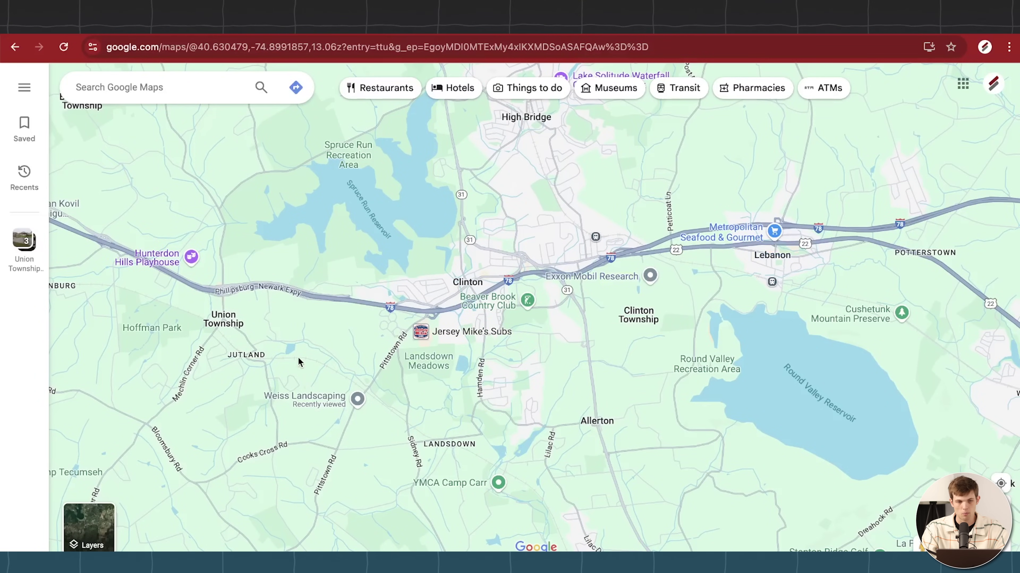
pyautogui.scroll(1, 298, 360)
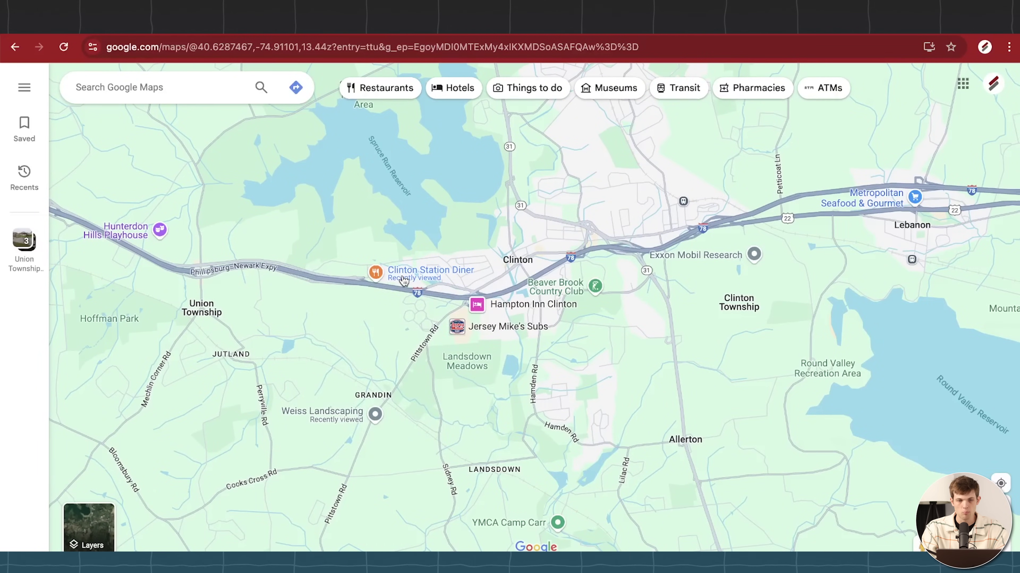
pyautogui.click(404, 281)
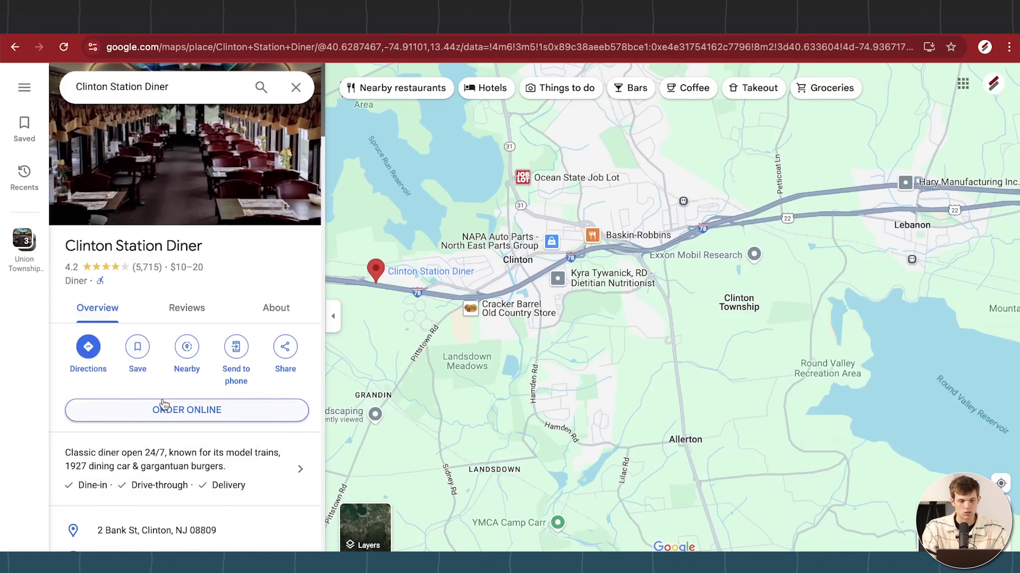
pyautogui.scroll(-3, 160, 417)
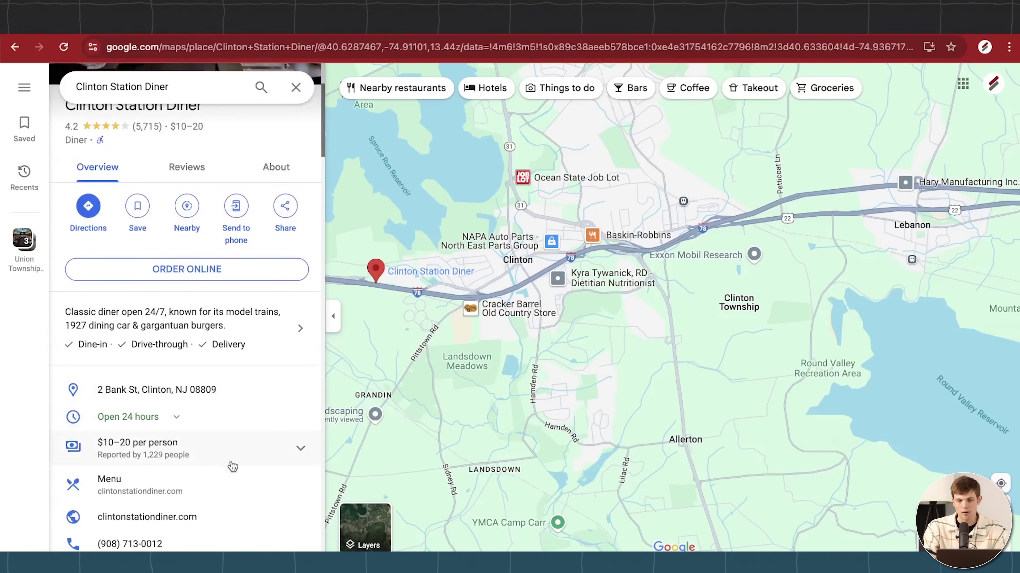
pyautogui.scroll(-2, 182, 510)
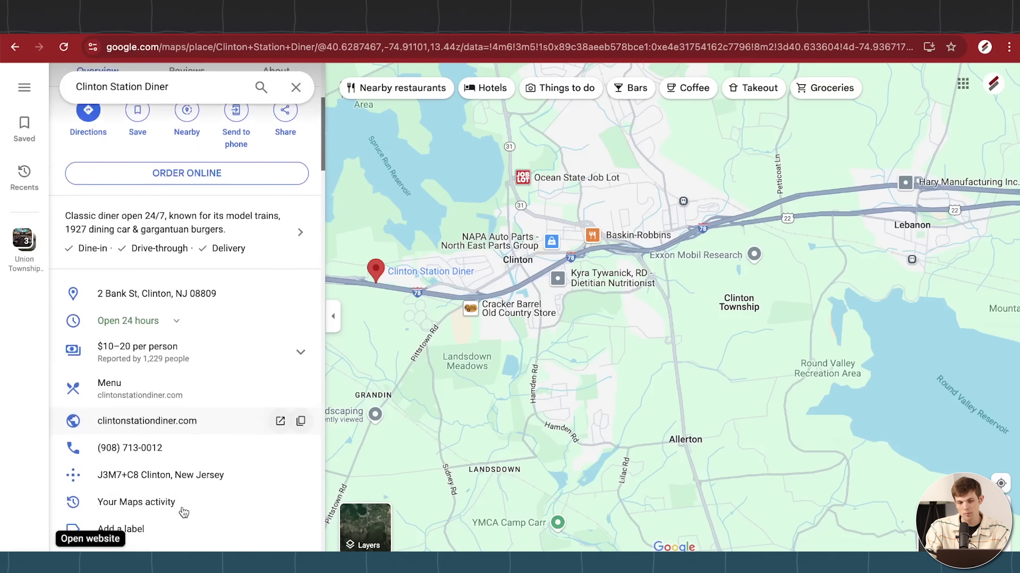
pyautogui.click(296, 90)
pyautogui.moveTo(556, 427); pyautogui.dragTo(618, 357)
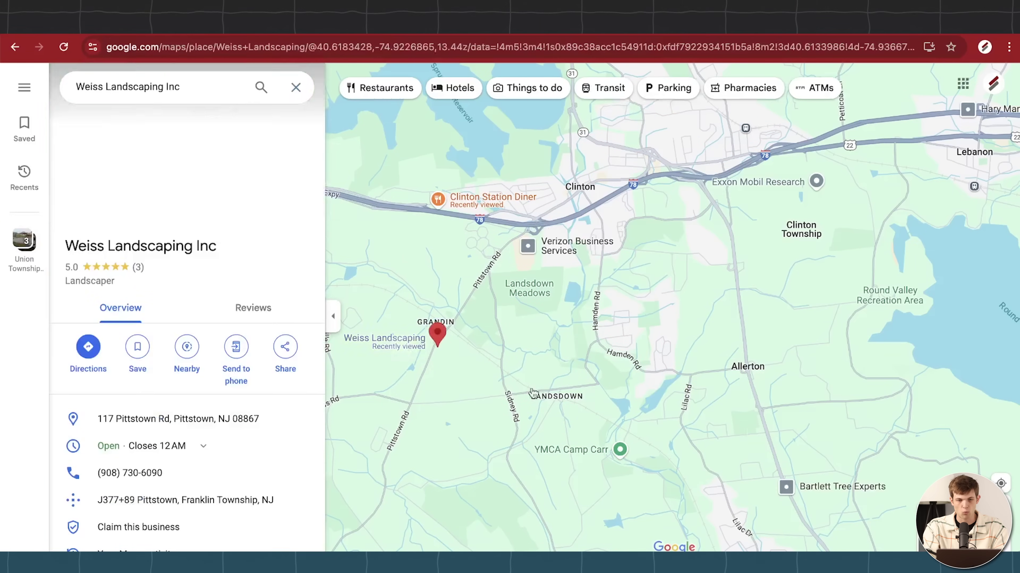
# Scroll through the Weiss Landscaping Inc details, then close the listing
pyautogui.scroll(-1, 125, 439)
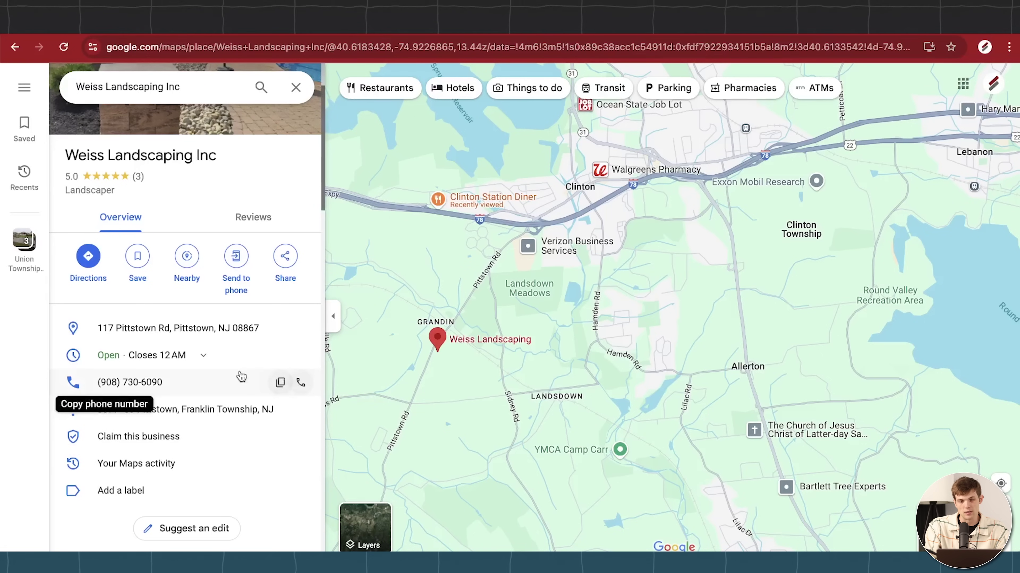
pyautogui.click(296, 87)
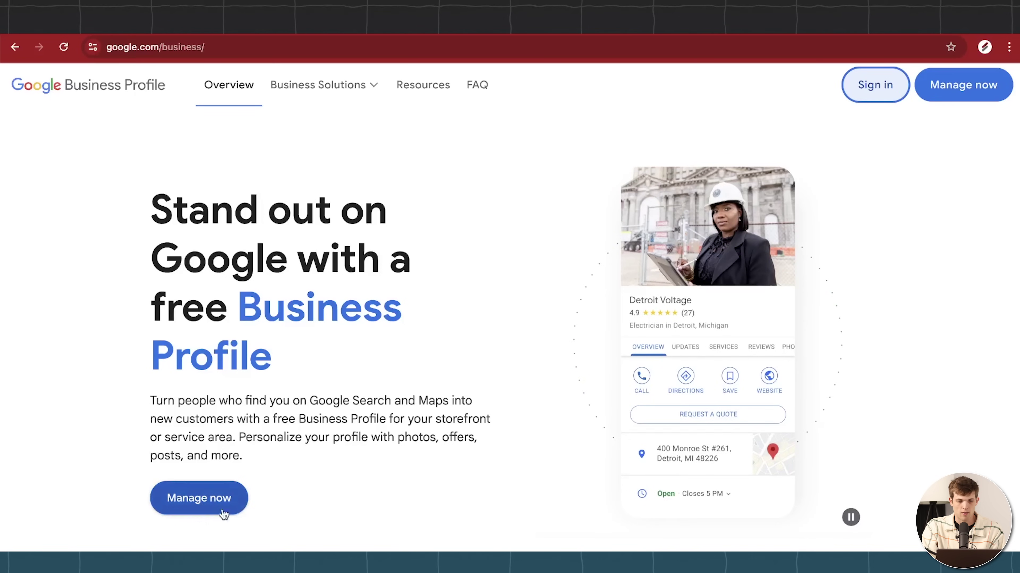
# Start a new Business Profile with the business name 'Santrel Landscaping LLC'
pyautogui.click(193, 507)
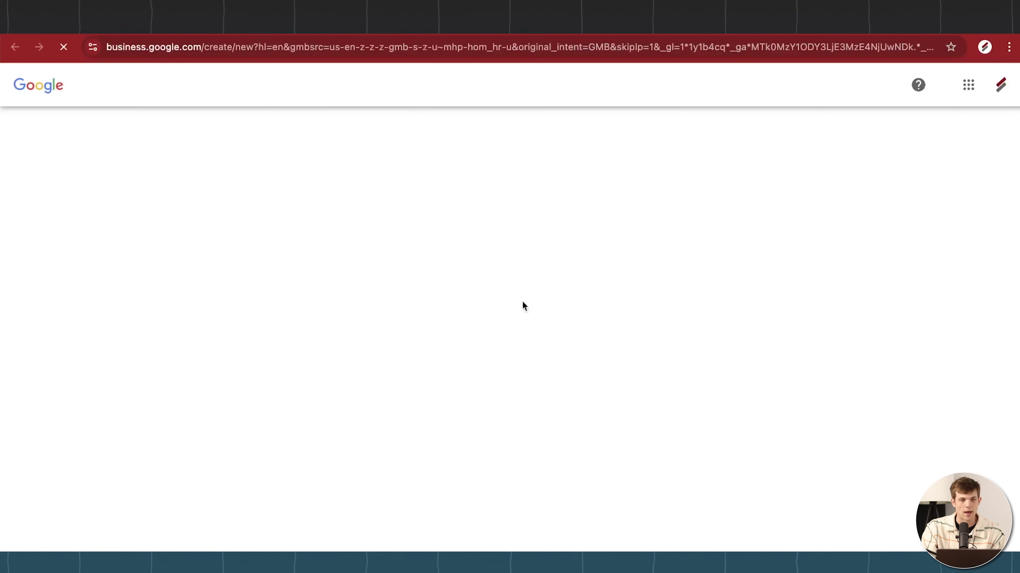
pyautogui.click(619, 260)
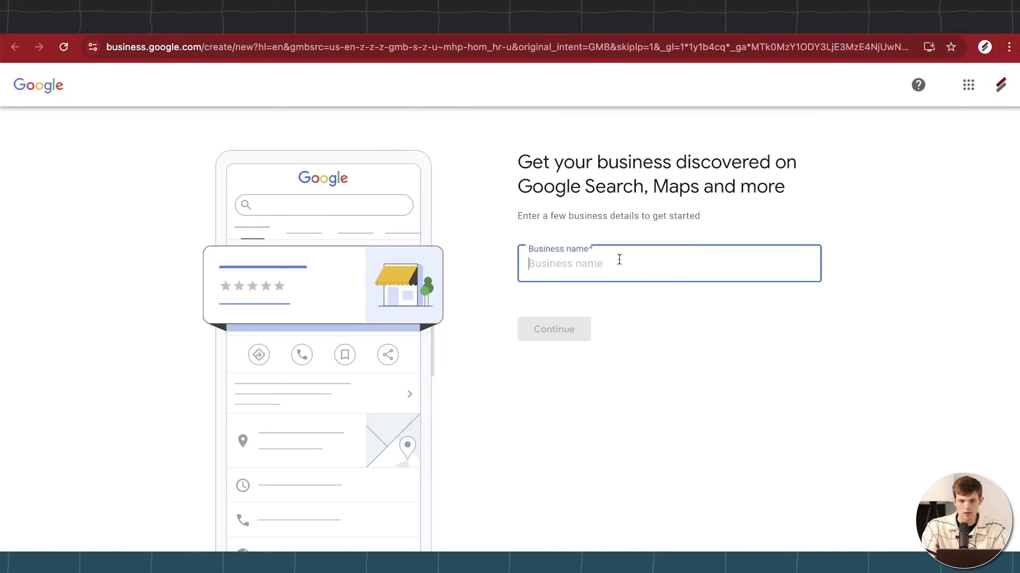
pyautogui.write('Santrel Landscaping LLC')
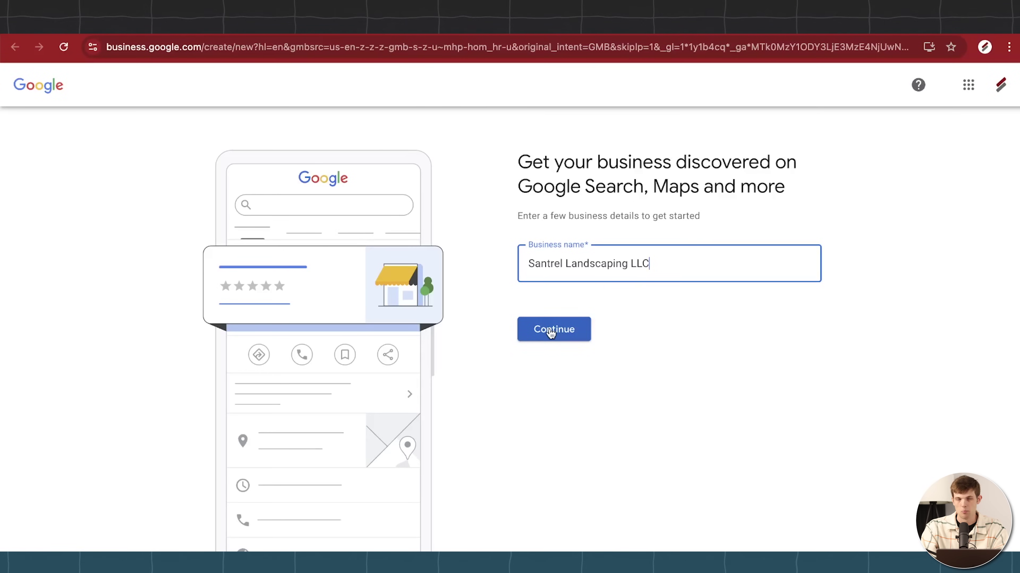
pyautogui.click(552, 331)
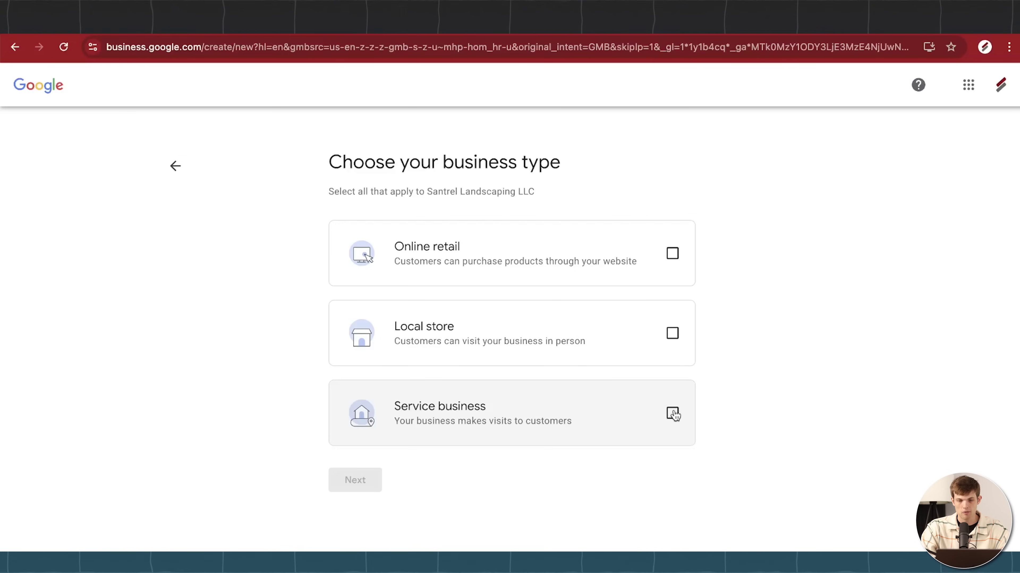
# Choose Service business as the only business type, leaving Local store unticked
pyautogui.click(673, 414)
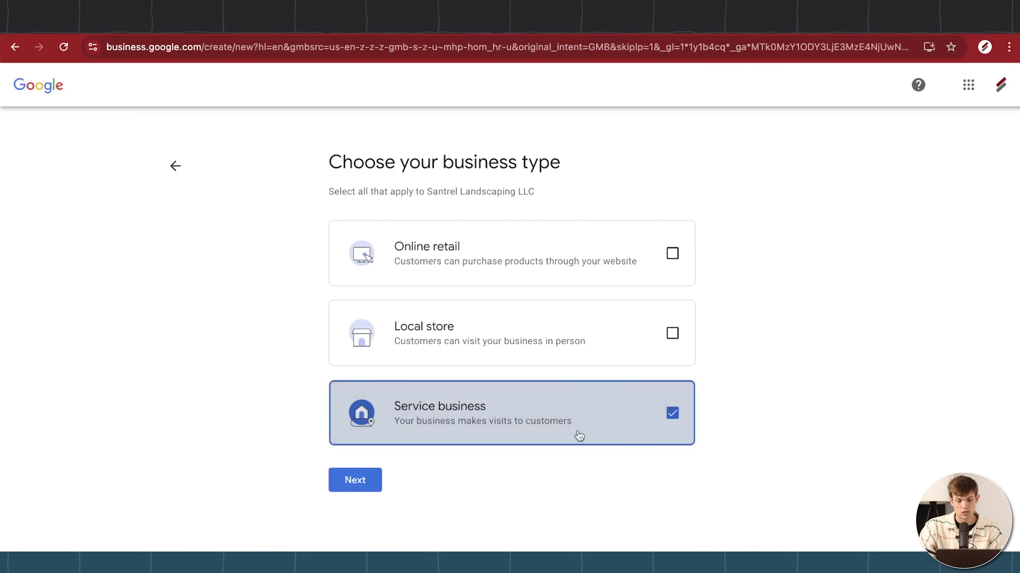
pyautogui.click(673, 341)
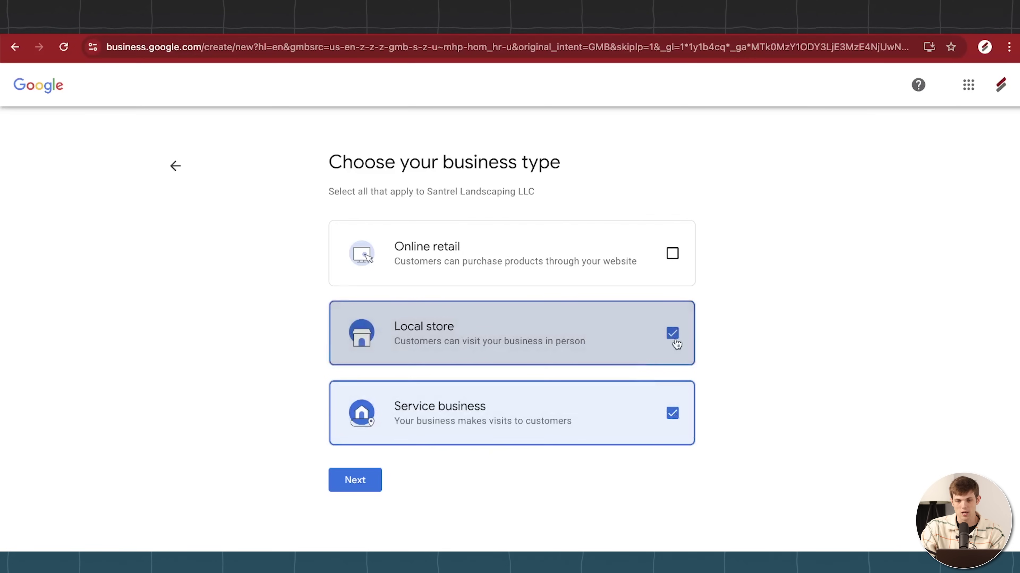
pyautogui.click(673, 341)
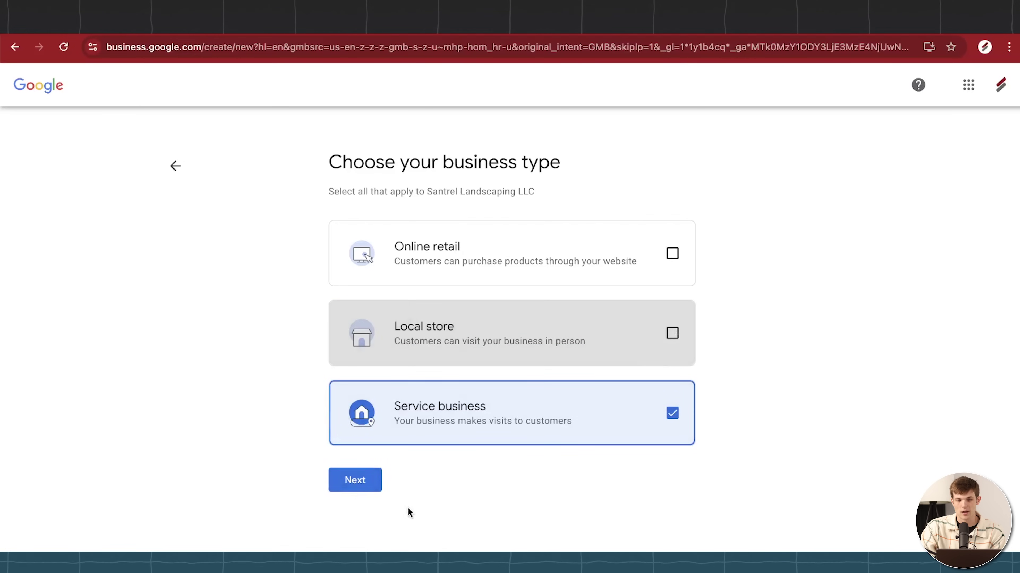
pyautogui.click(355, 480)
pyautogui.click(355, 481)
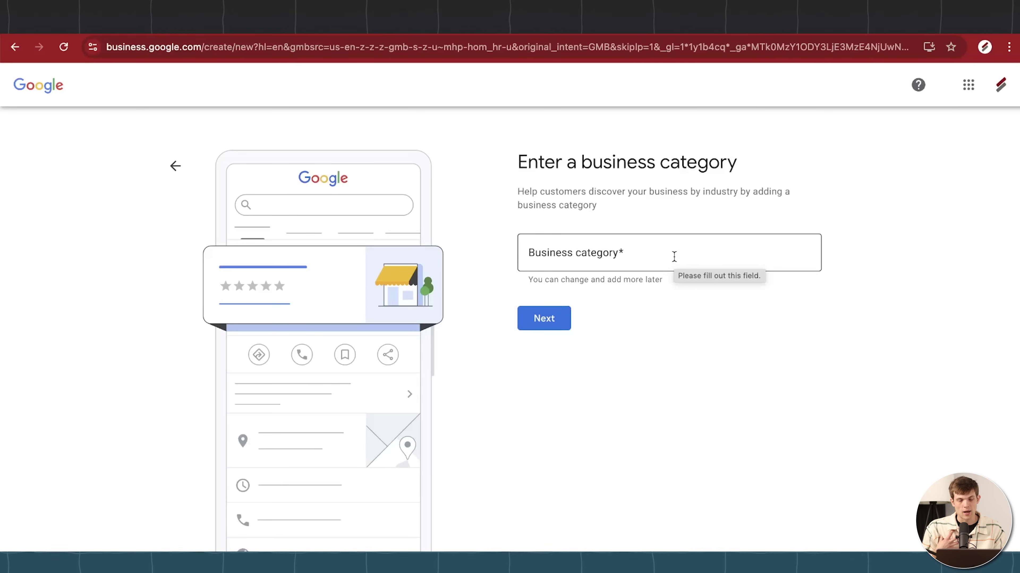
# Search 'Land' in the category field and choose Landscaper as the business category
pyautogui.click(674, 256)
pyautogui.write('Land')
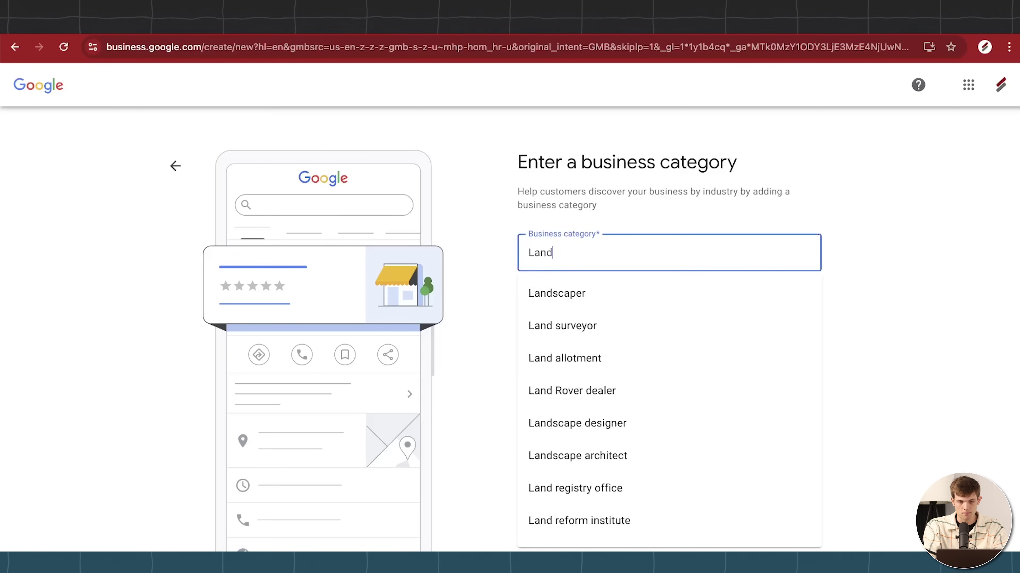
pyautogui.press('Down')
pyautogui.press('Return')
pyautogui.press('BackSpace')
pyautogui.press('BackSpace')
pyautogui.press('BackSpace')
pyautogui.press('BackSpace')
pyautogui.press('BackSpace')
pyautogui.press('BackSpace')
pyautogui.press('BackSpace')
pyautogui.press('BackSpace')
pyautogui.write('w')
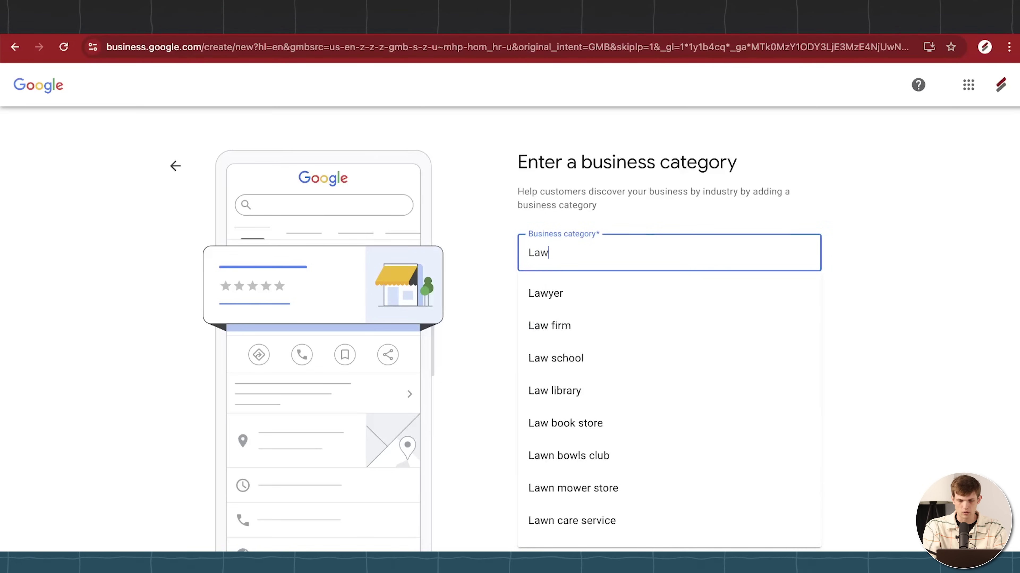
pyautogui.write('n')
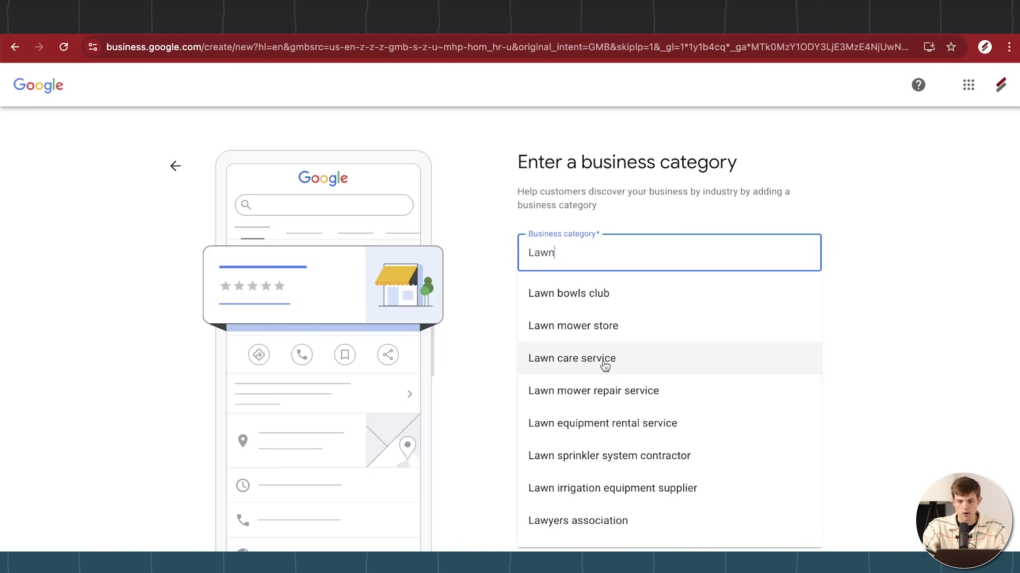
pyautogui.press('BackSpace')
pyautogui.press('BackSpace')
pyautogui.write('nd')
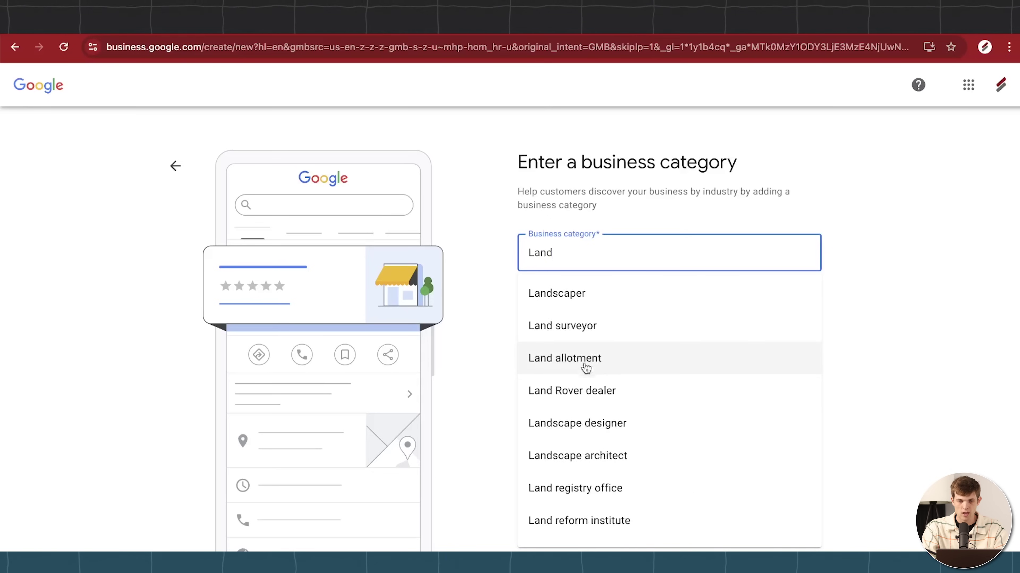
pyautogui.click(574, 293)
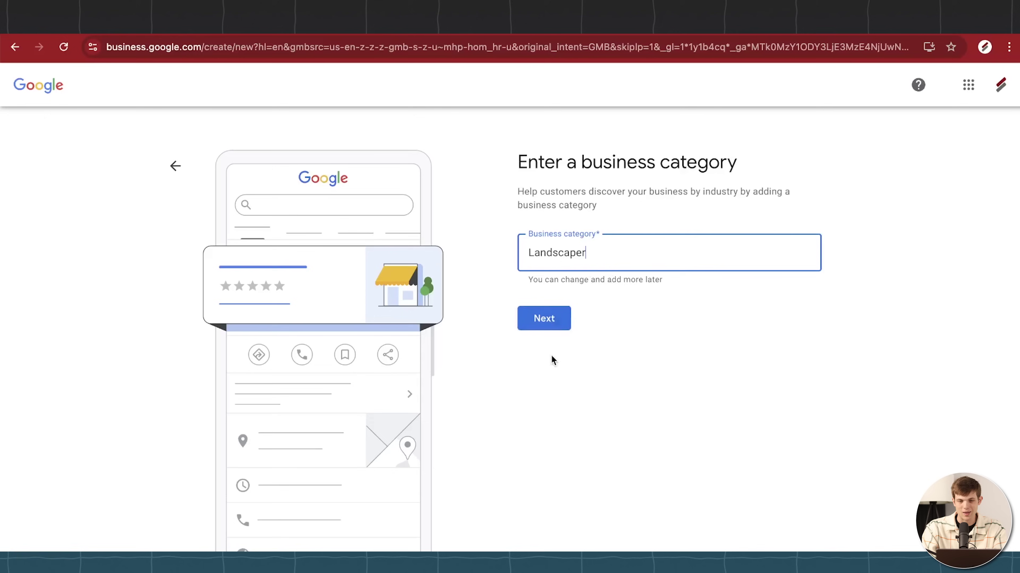
pyautogui.click(547, 324)
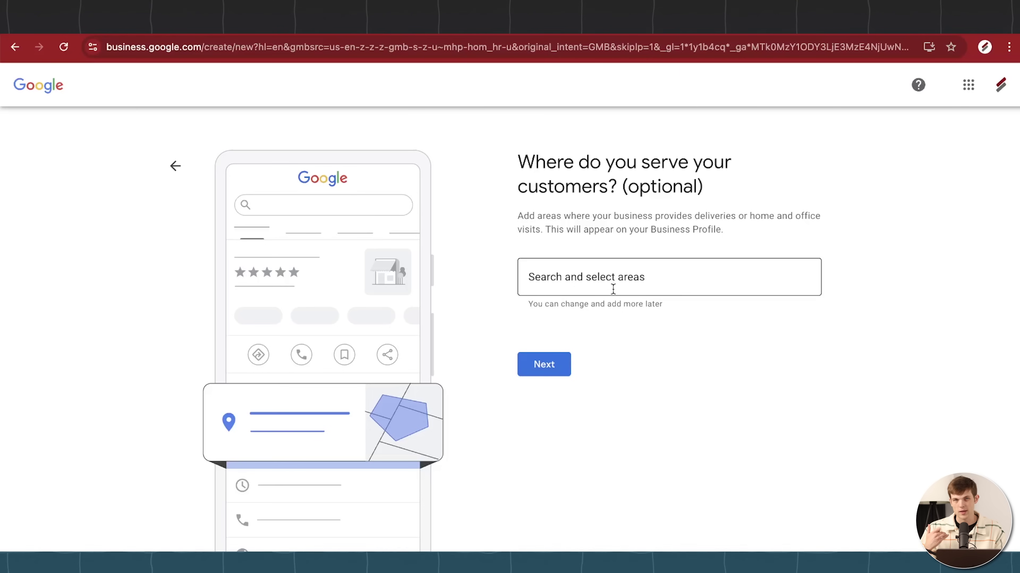
# Add Clinton, Flemington and High Bridge, NJ as service areas via the area search
pyautogui.click(613, 289)
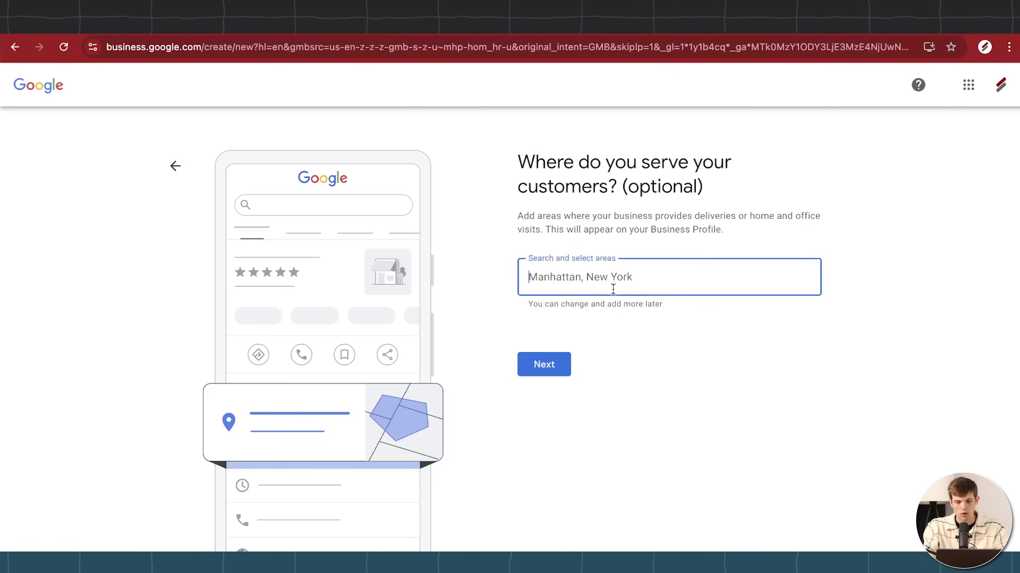
pyautogui.write('clinton')
pyautogui.click(546, 453)
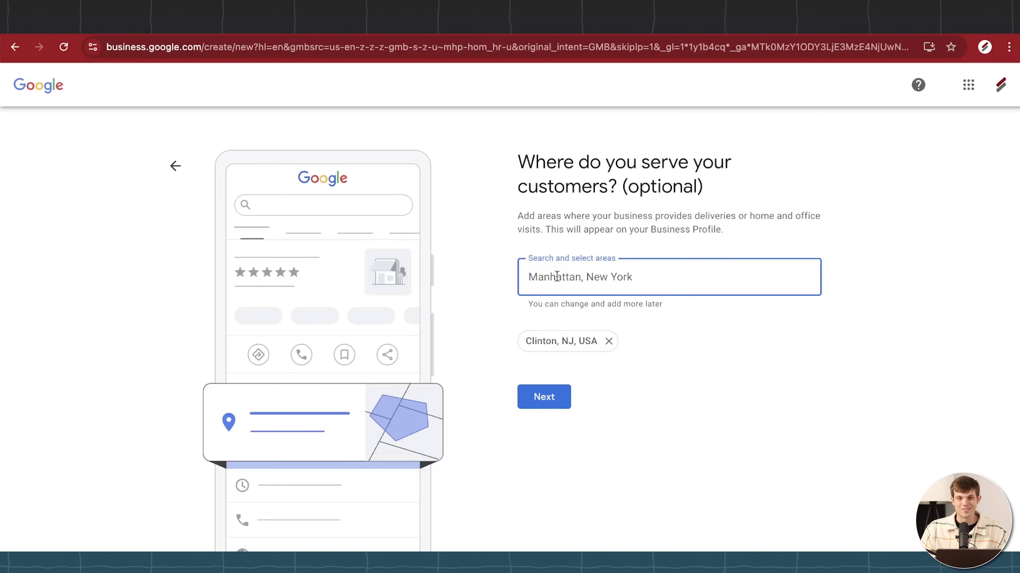
pyautogui.write('fl')
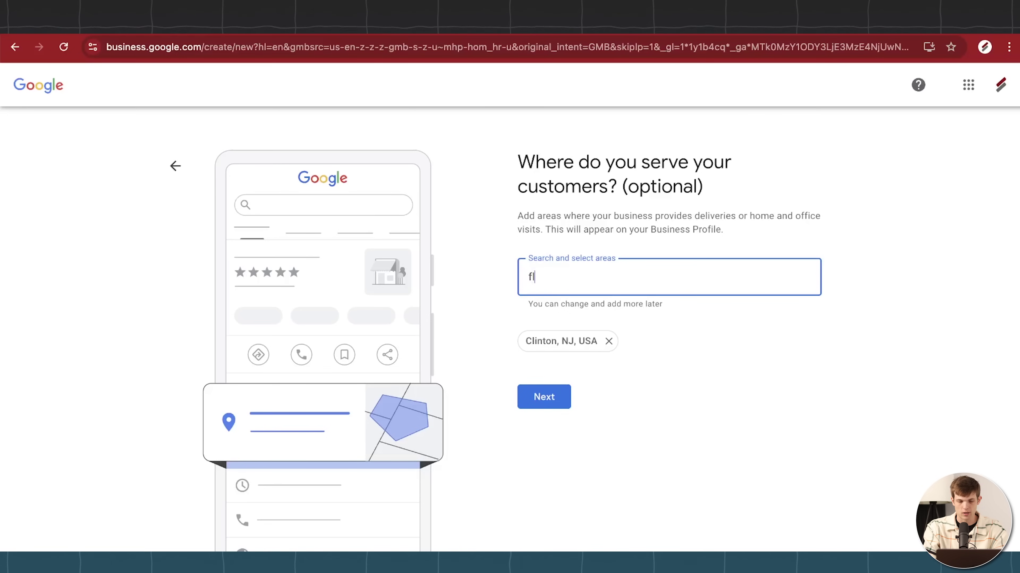
pyautogui.write('eming')
pyautogui.click(553, 331)
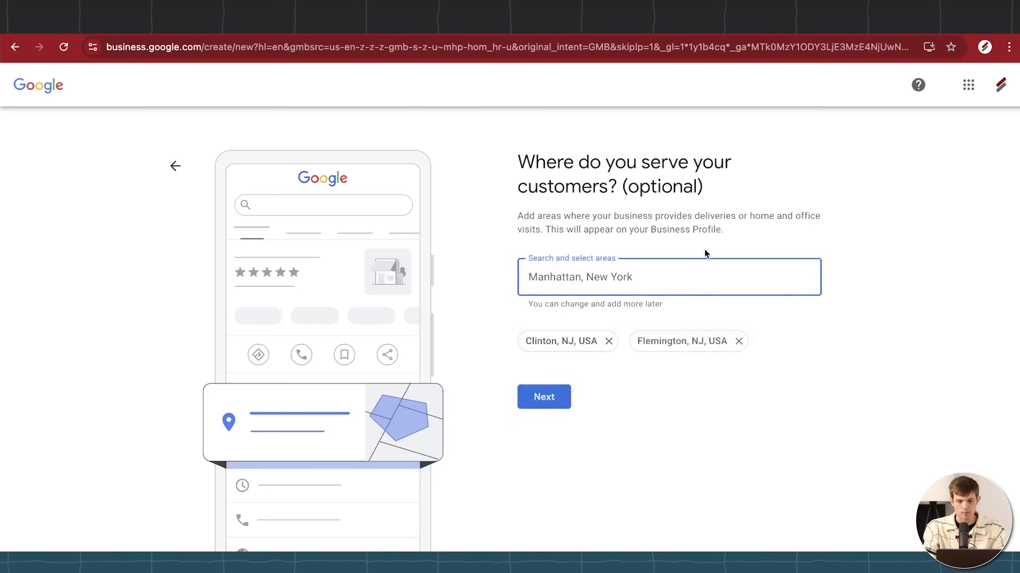
pyautogui.write('high bri')
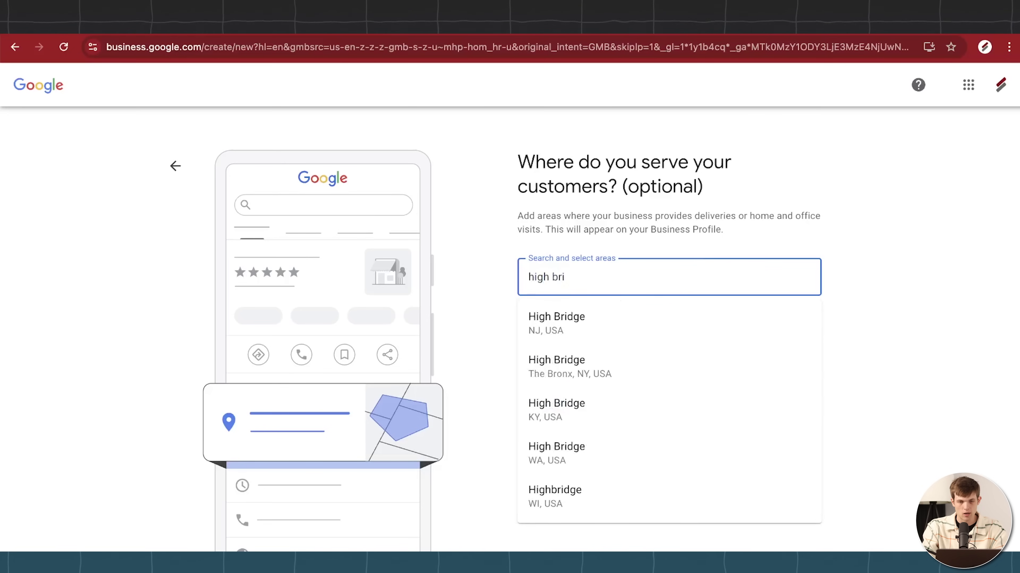
pyautogui.click(642, 328)
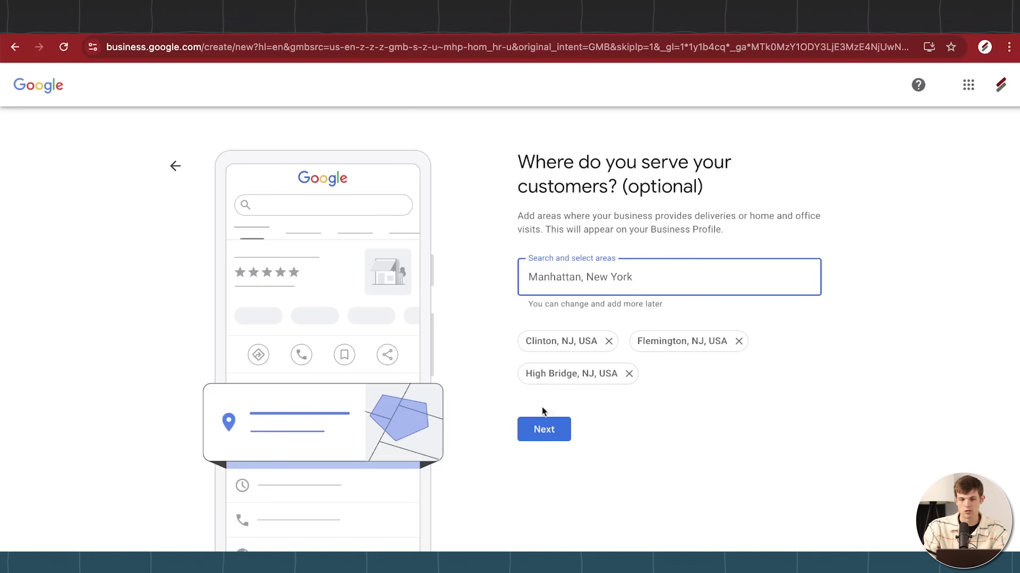
pyautogui.scroll(-1, 566, 406)
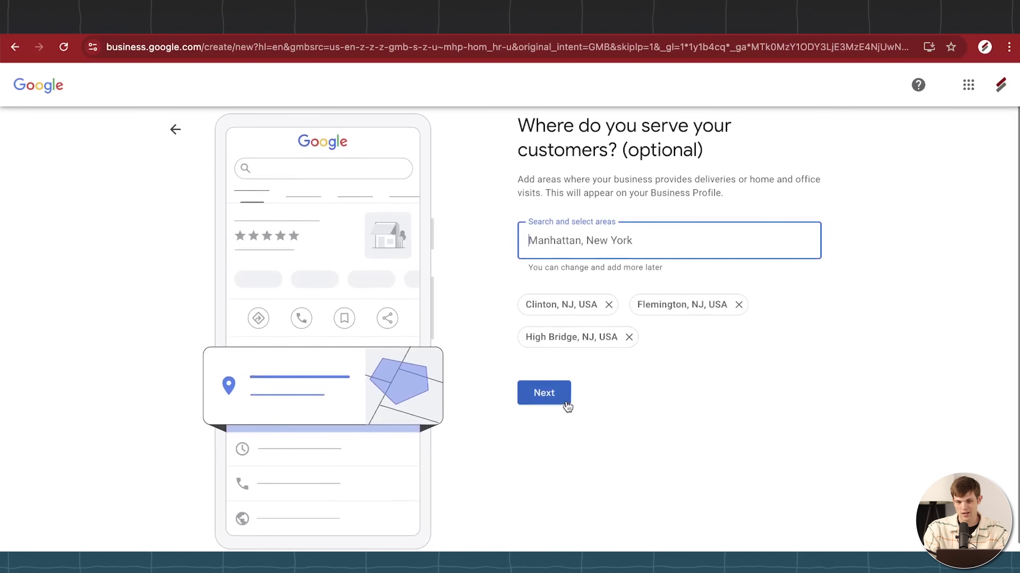
pyautogui.click(552, 393)
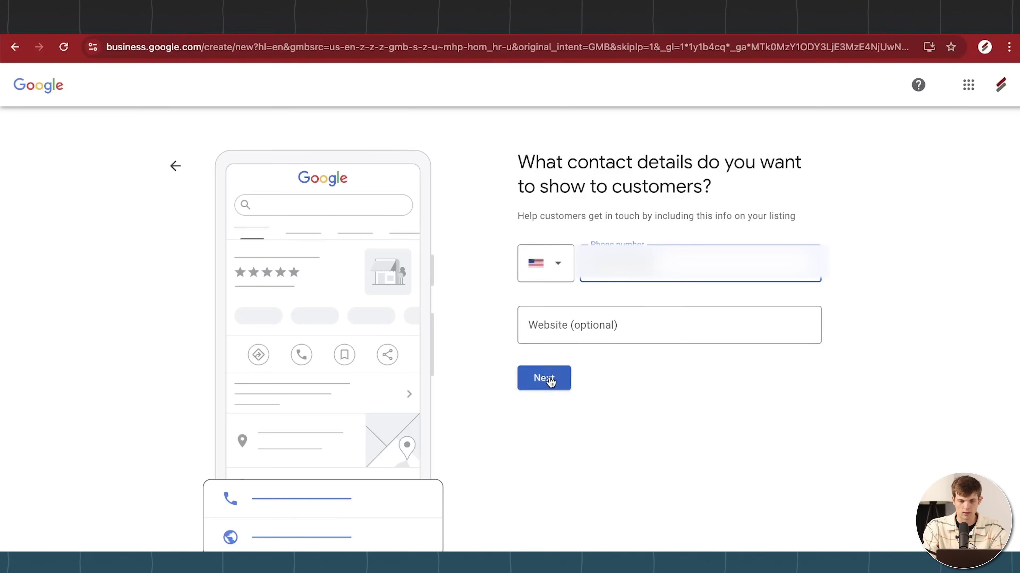
# Save the business phone number, opt in to news and tips, and accept the terms
pyautogui.click(548, 380)
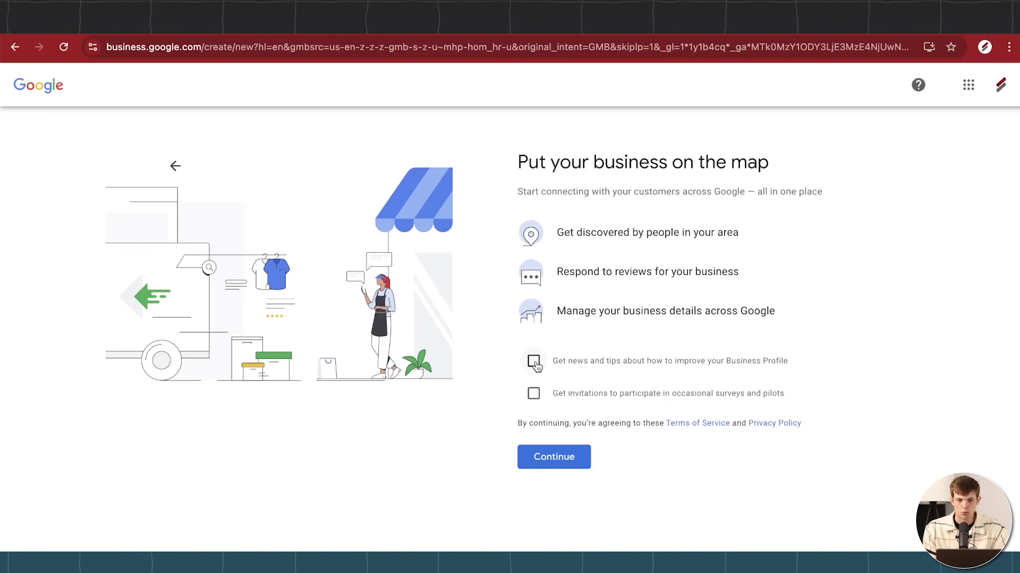
pyautogui.click(535, 363)
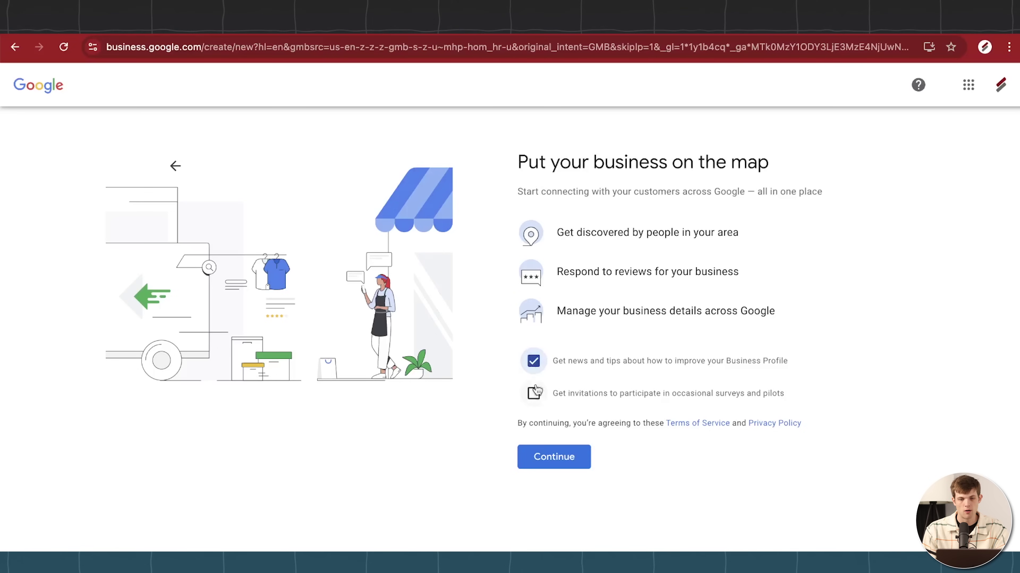
pyautogui.click(542, 458)
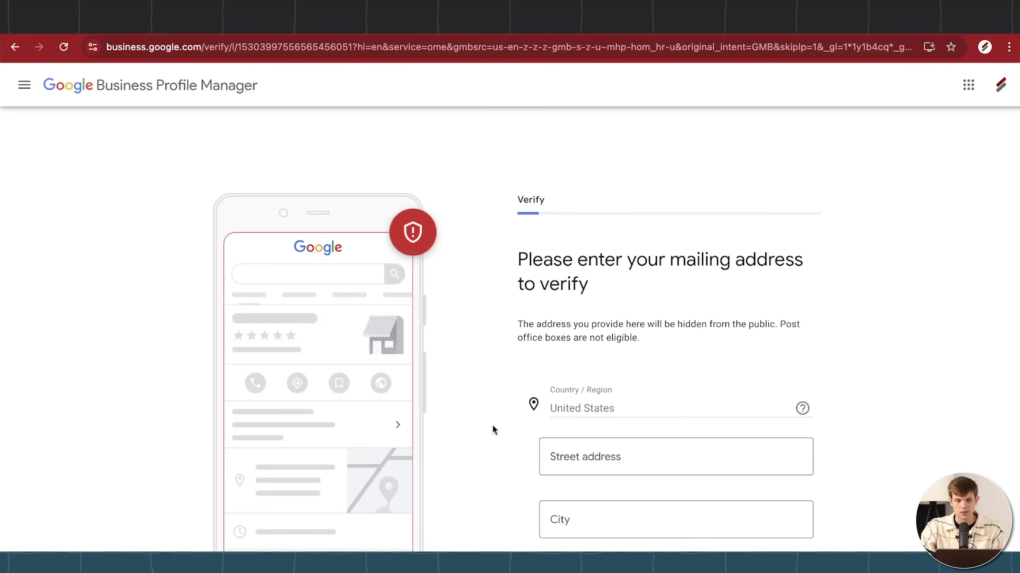
# Scroll through the mailing address form on the Verify page
pyautogui.scroll(-3, 493, 427)
pyautogui.scroll(3, 492, 425)
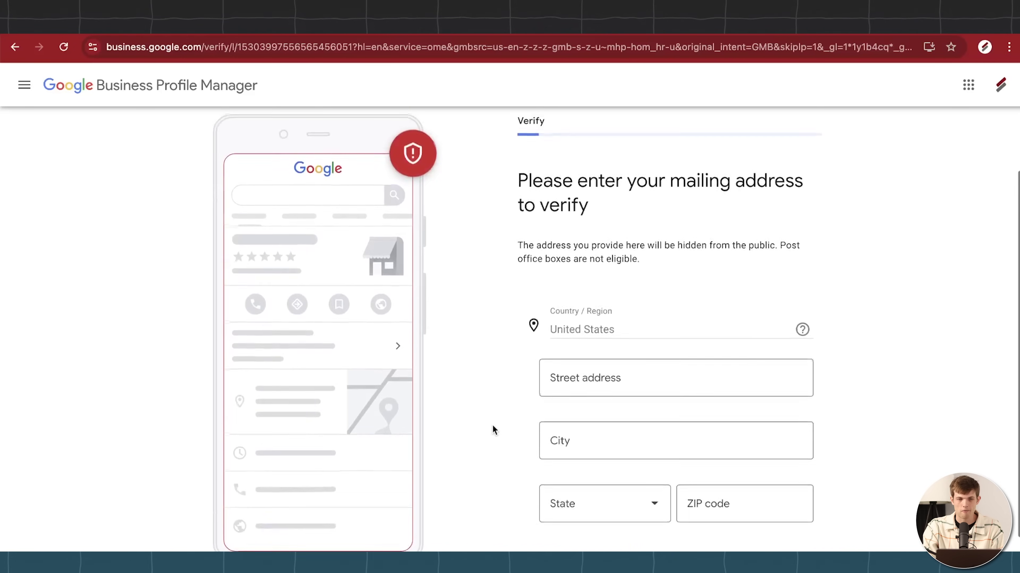
pyautogui.scroll(-2, 492, 425)
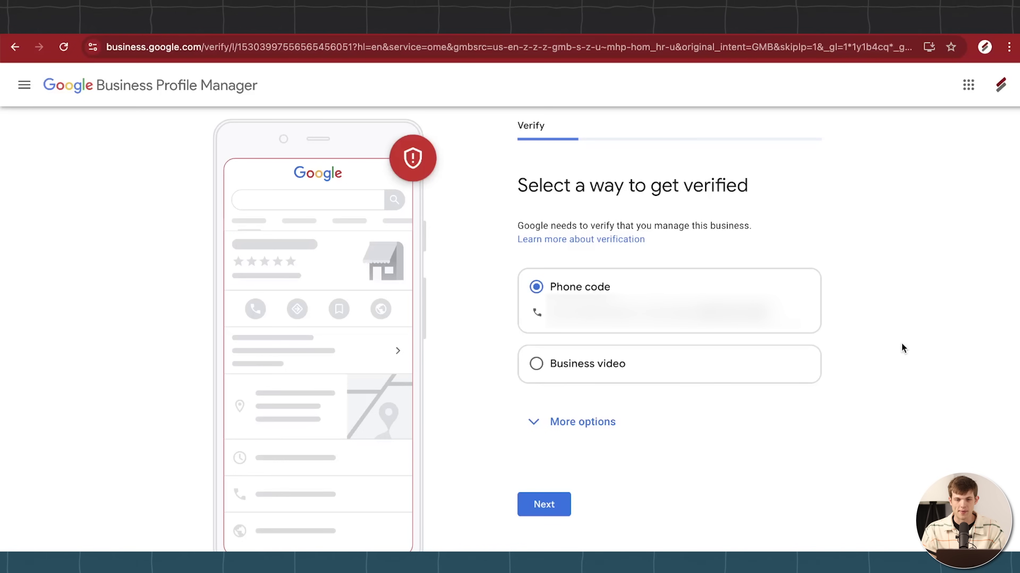
# Pick Business video verification, then choose Verify Later under More options
pyautogui.click(618, 372)
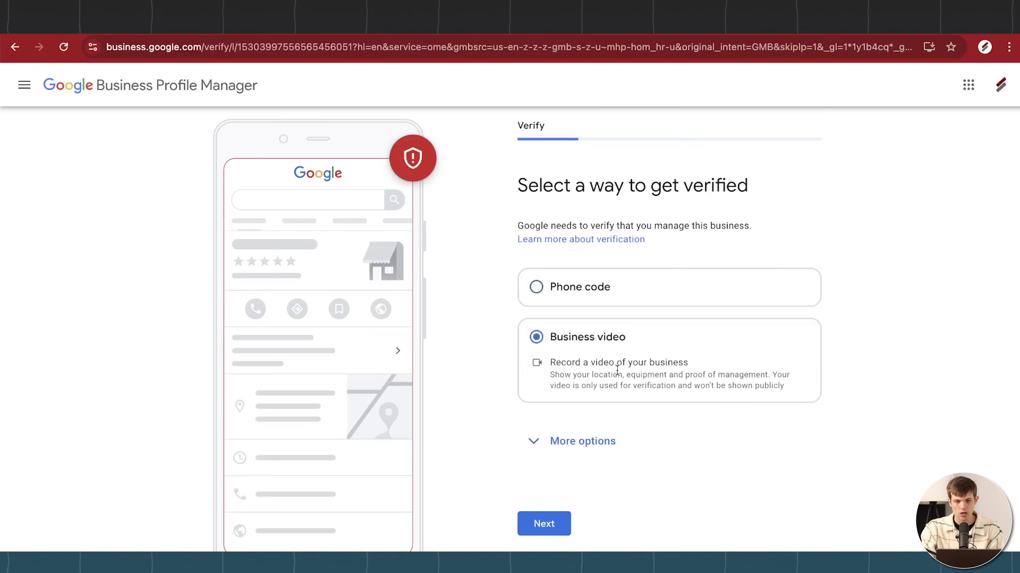
pyautogui.moveTo(549, 374); pyautogui.dragTo(658, 371)
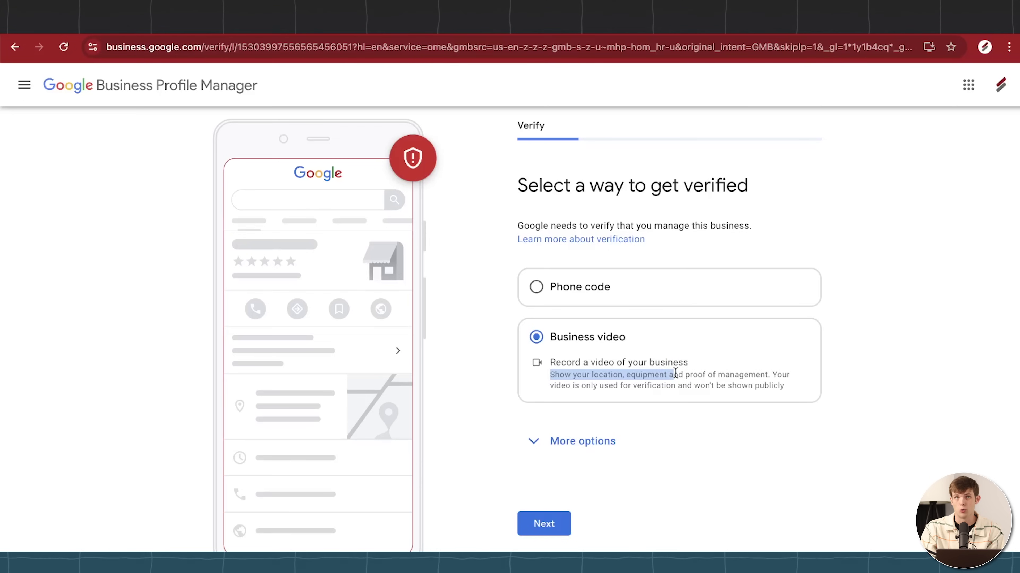
pyautogui.click(502, 346)
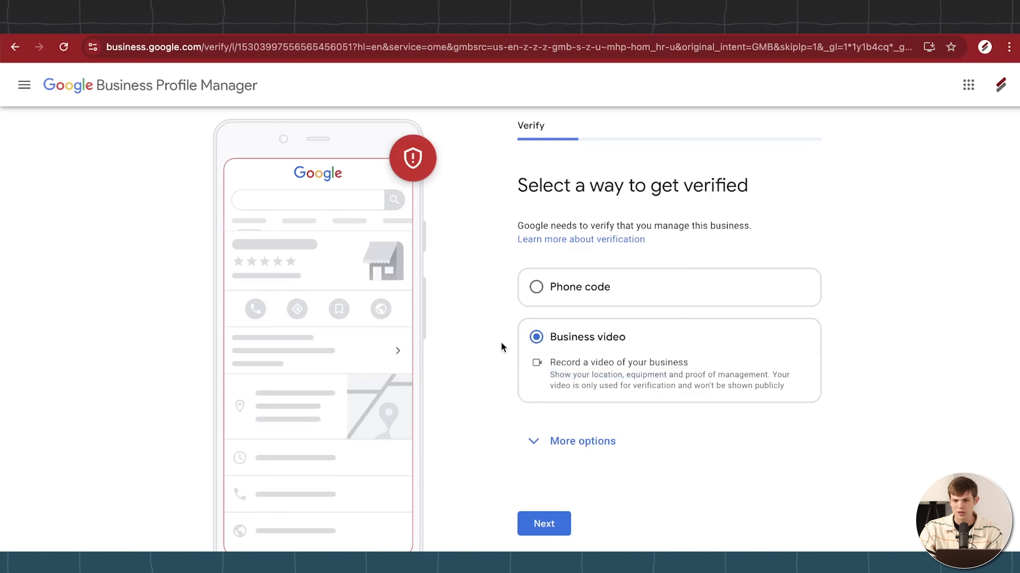
pyautogui.click(534, 441)
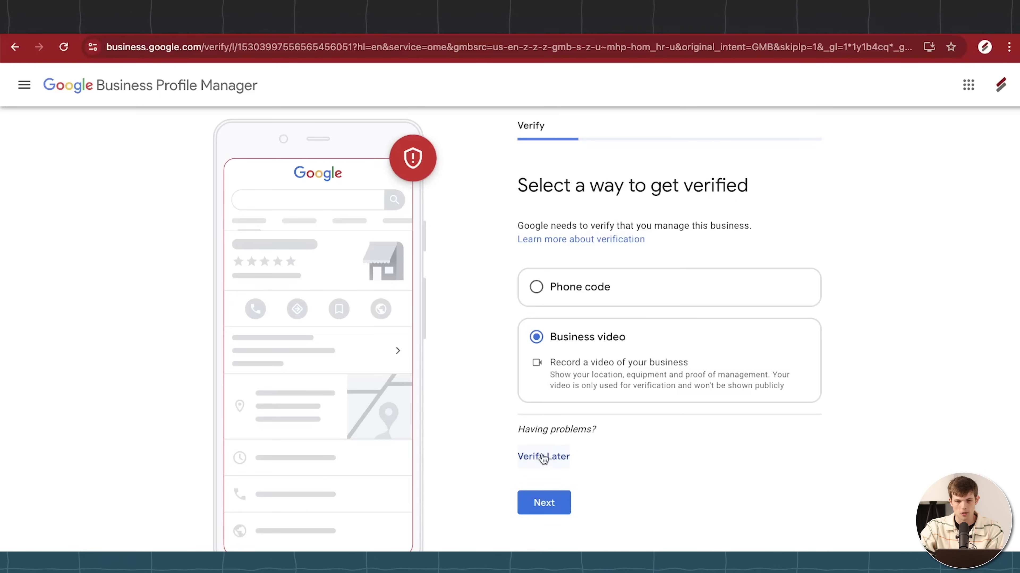
pyautogui.click(554, 456)
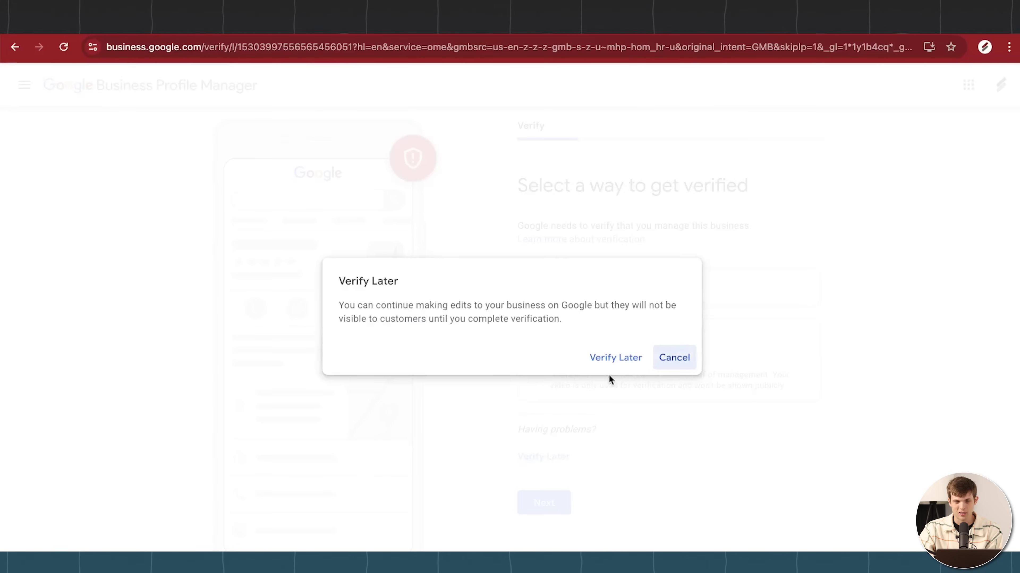
# Confirm verifying later and expand the full list of Landscaper services
pyautogui.click(618, 357)
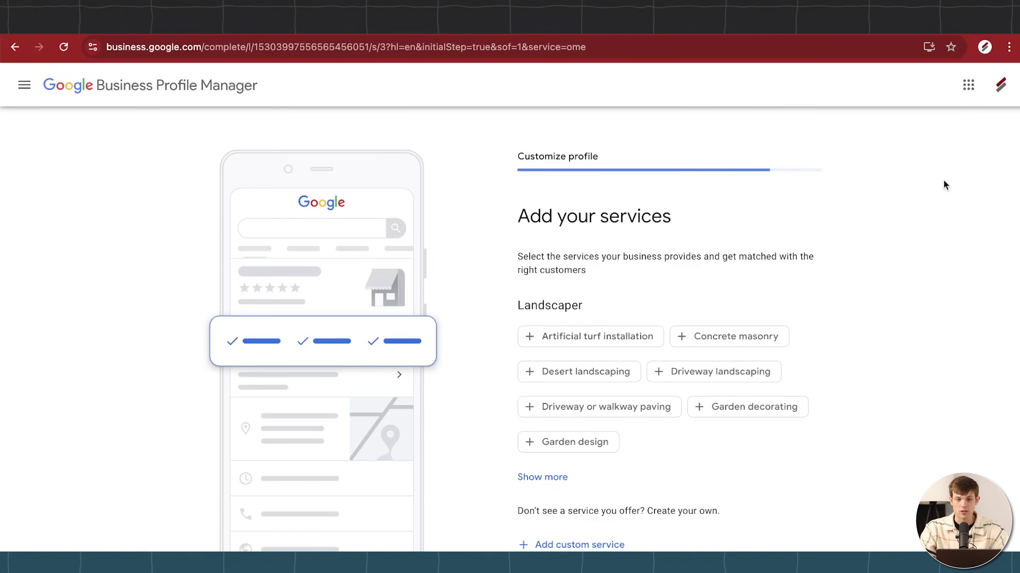
pyautogui.scroll(-1, 795, 238)
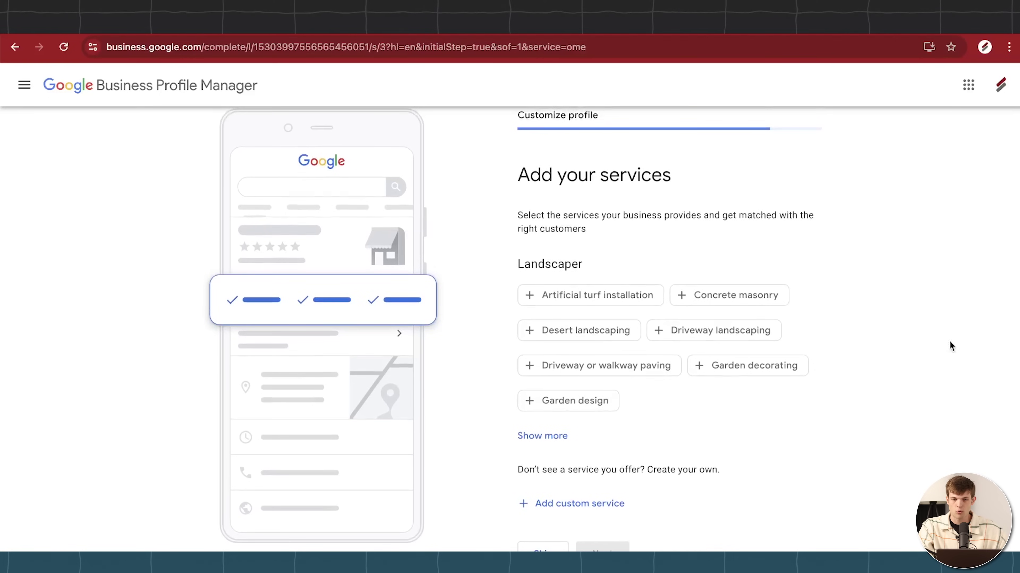
pyautogui.scroll(-1, 883, 334)
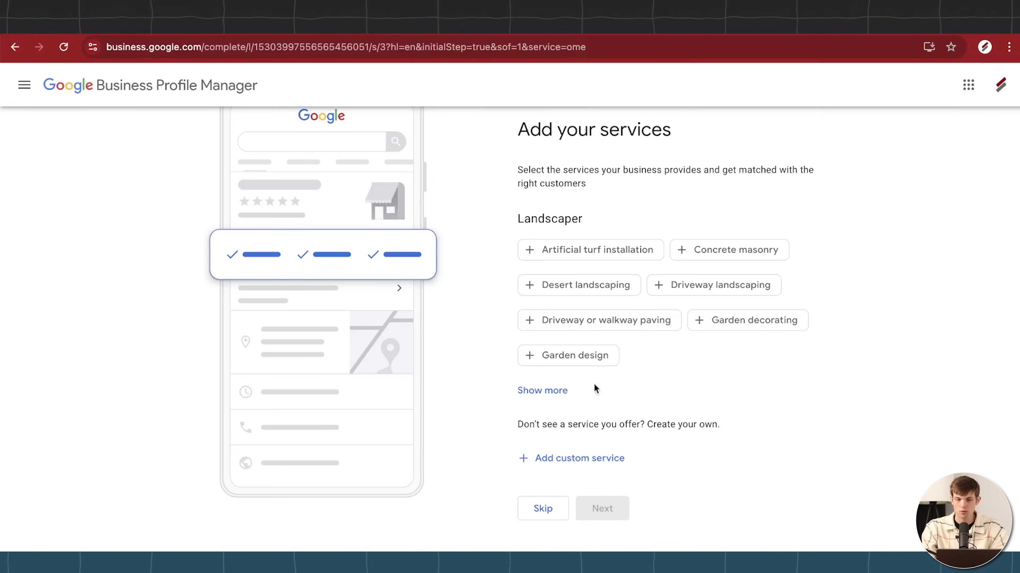
pyautogui.click(555, 390)
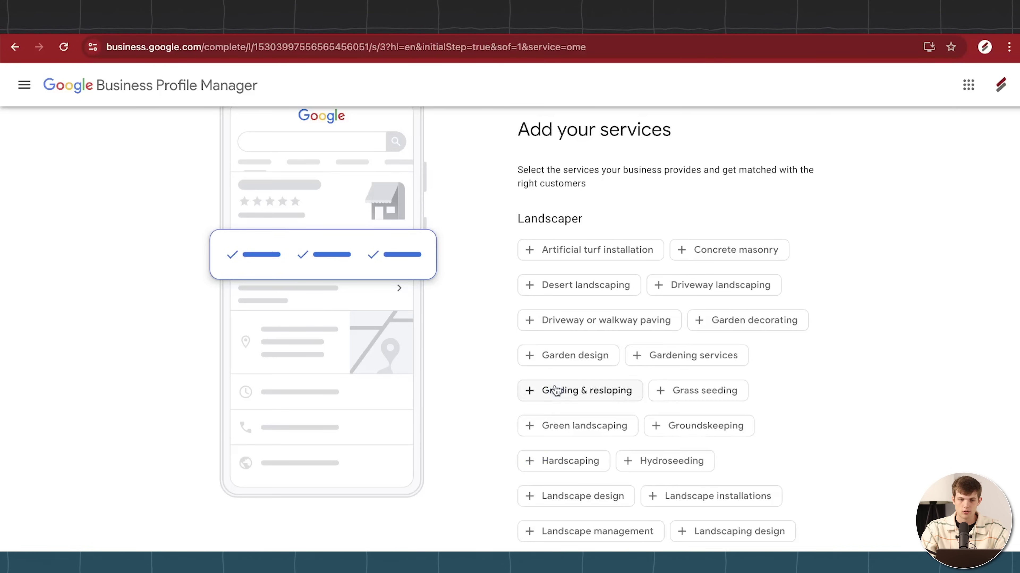
pyautogui.scroll(1, 729, 237)
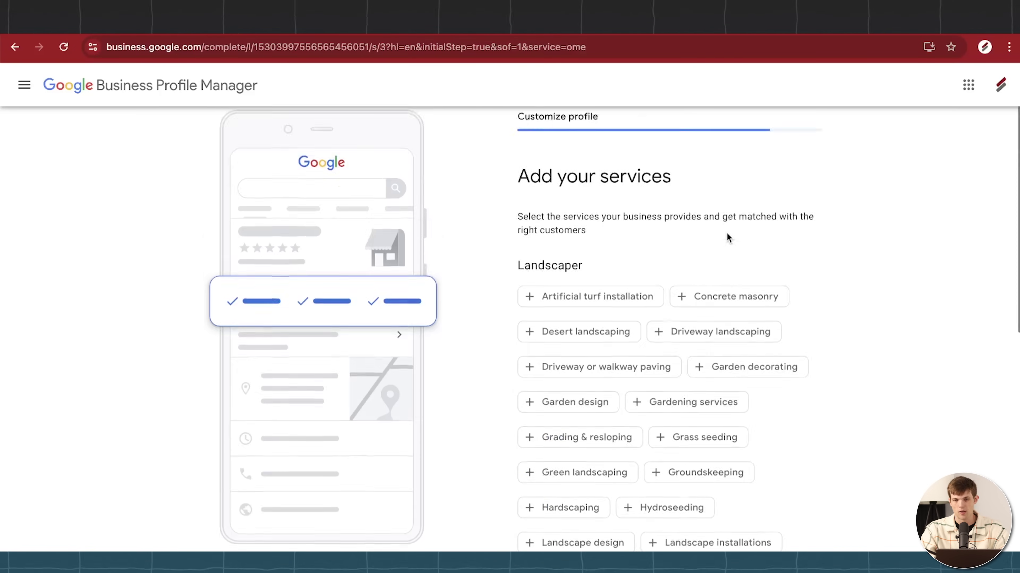
pyautogui.scroll(-2, 728, 237)
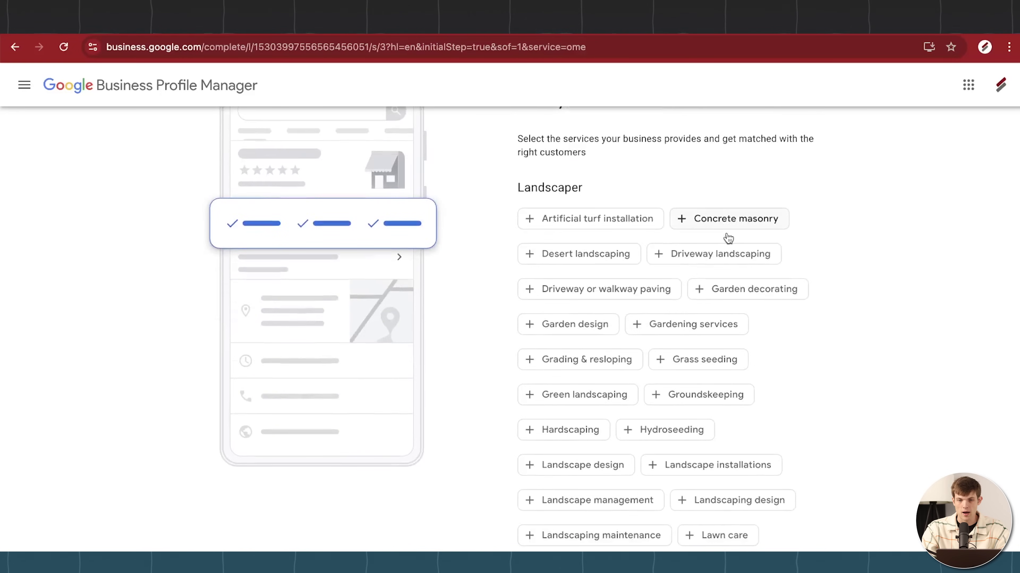
# Select Grass seeding, Groundskeeping, Grading & resloping and Garden design as services
pyautogui.click(682, 363)
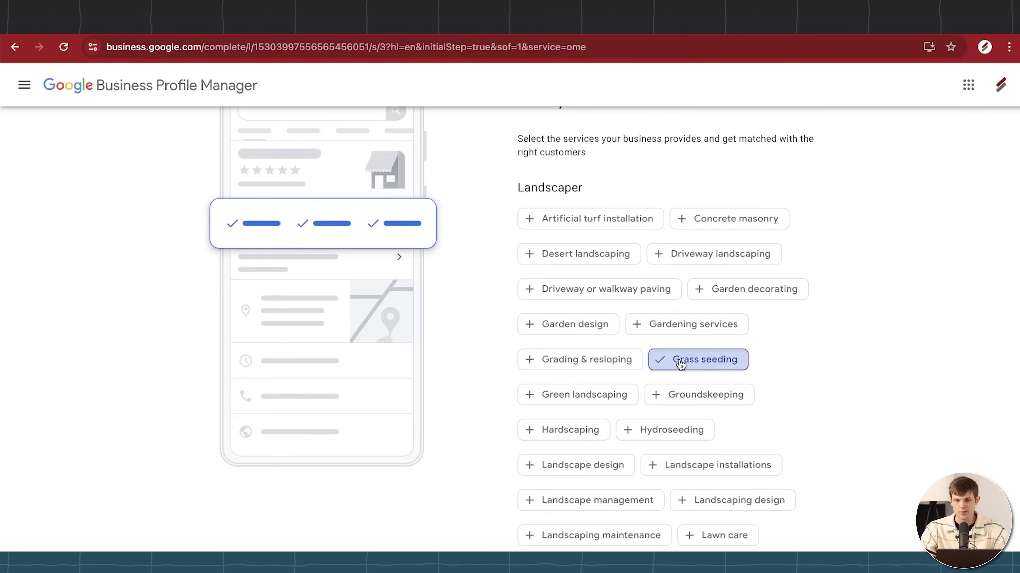
pyautogui.click(683, 394)
pyautogui.click(570, 363)
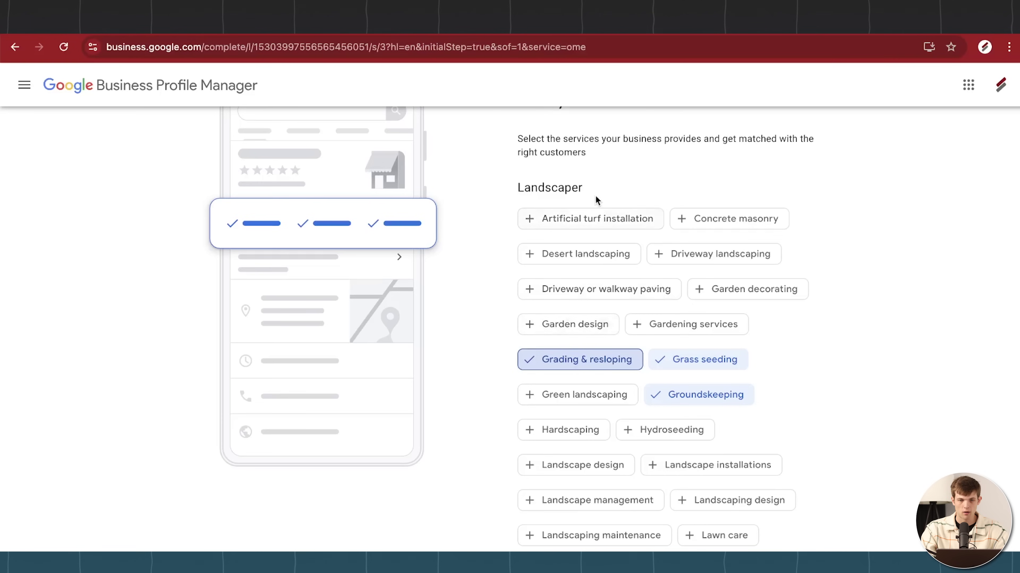
pyautogui.click(556, 326)
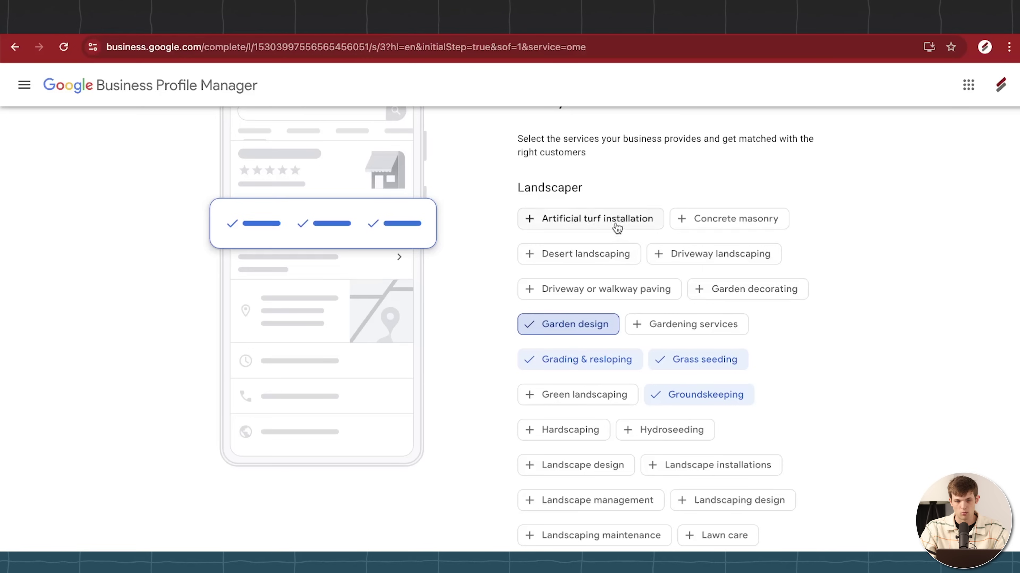
# Add Hardscaping, Landscape design, Landscape installations, Lawn care and Sod installation
pyautogui.scroll(-2, 655, 373)
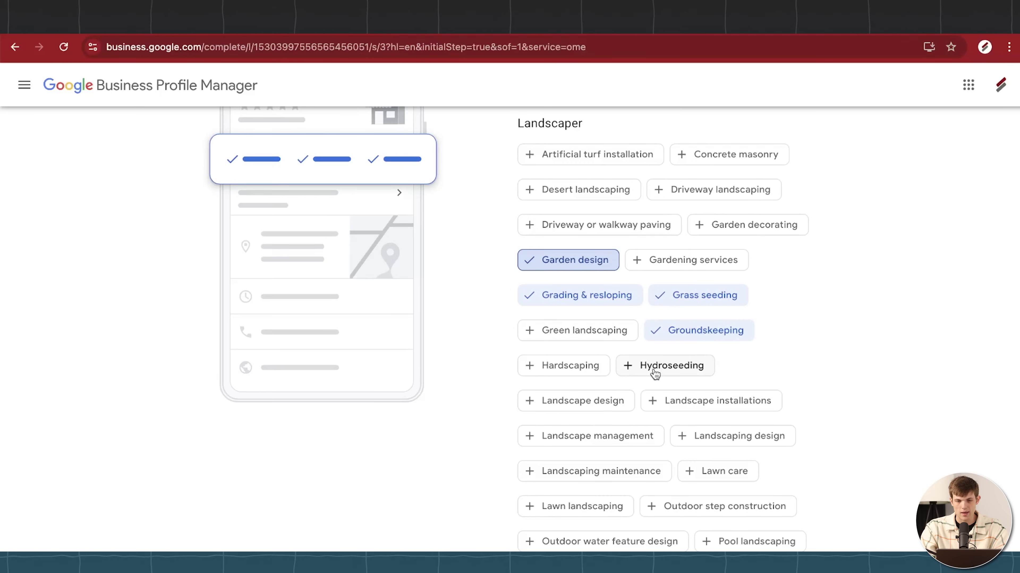
pyautogui.click(588, 368)
pyautogui.click(592, 400)
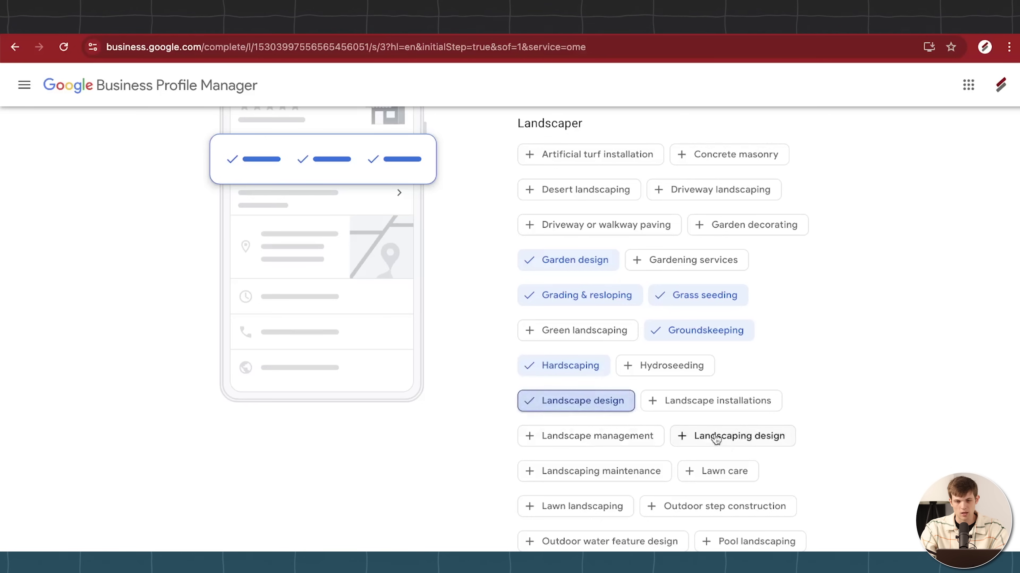
pyautogui.click(720, 401)
pyautogui.scroll(-3, 813, 441)
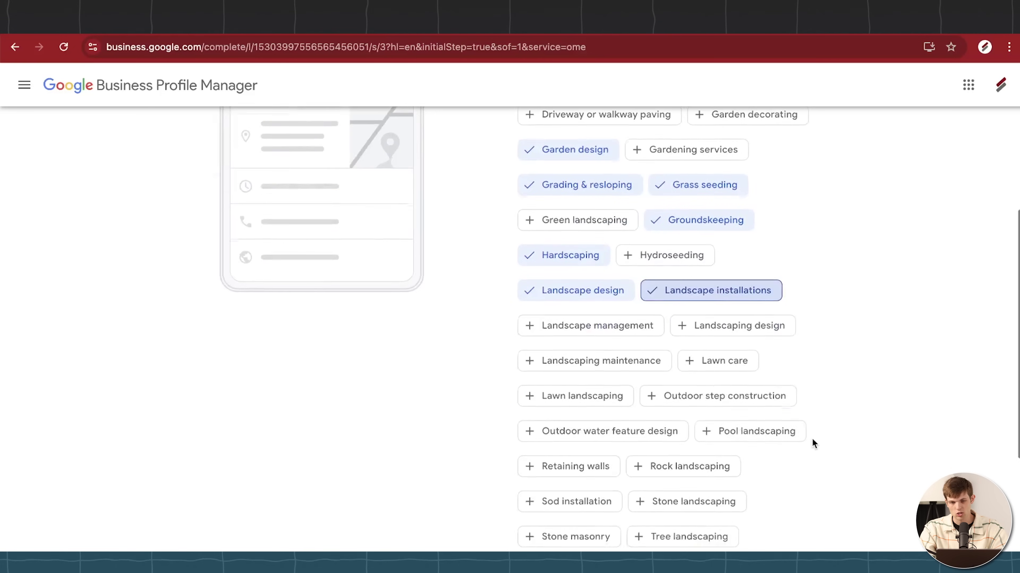
pyautogui.click(699, 360)
pyautogui.scroll(-3, 658, 478)
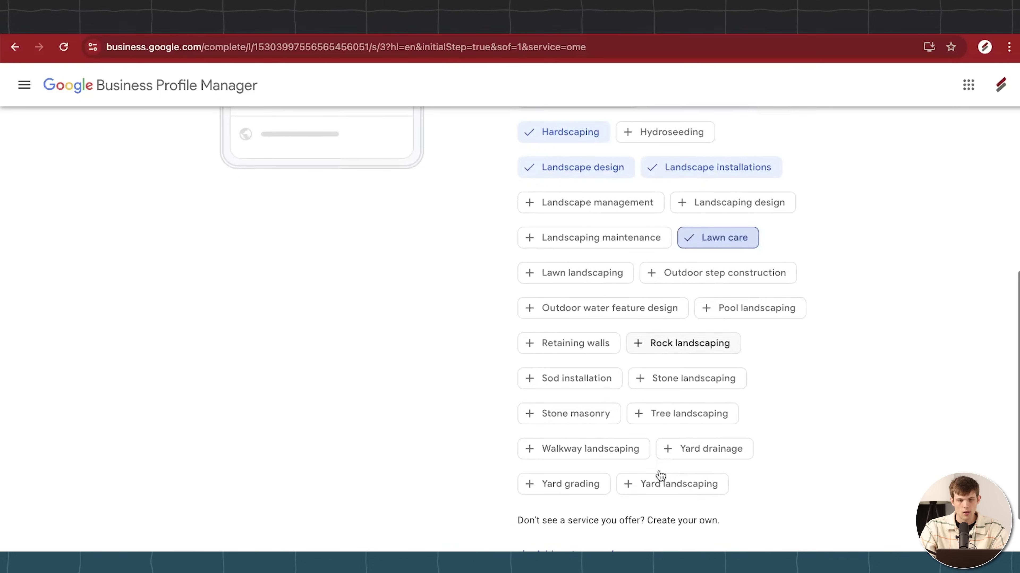
pyautogui.scroll(3, 683, 264)
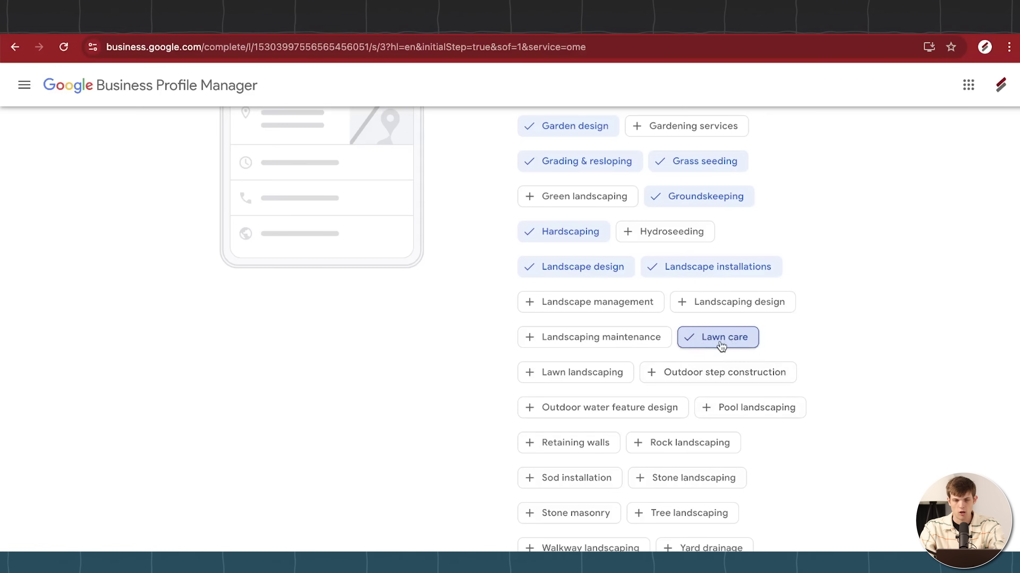
pyautogui.scroll(-5, 683, 394)
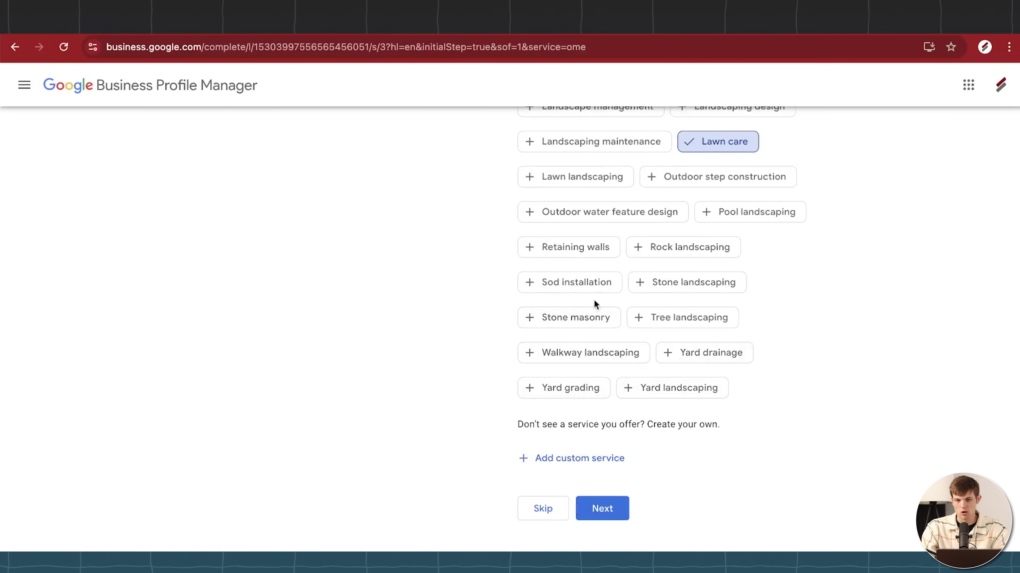
pyautogui.click(560, 288)
# Add Stone masonry and Pool landscaping to the offered services
pyautogui.click(565, 327)
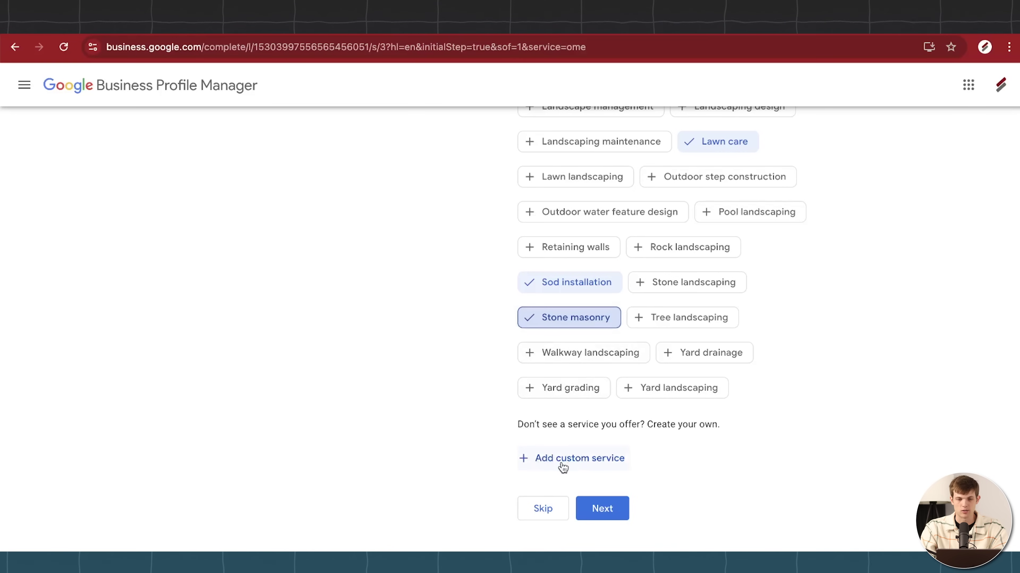
pyautogui.click(575, 461)
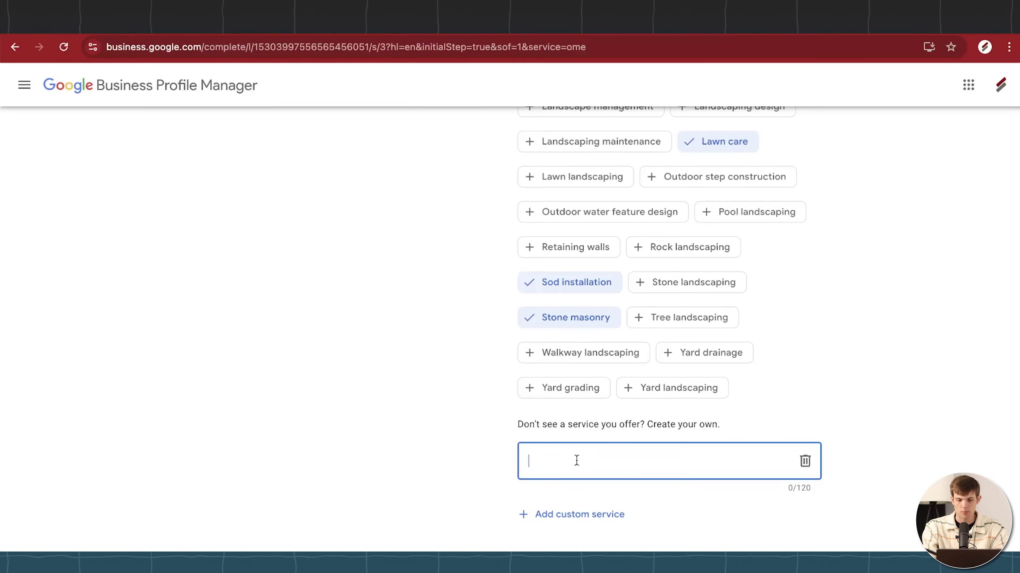
pyautogui.write('pond')
pyautogui.click(564, 504)
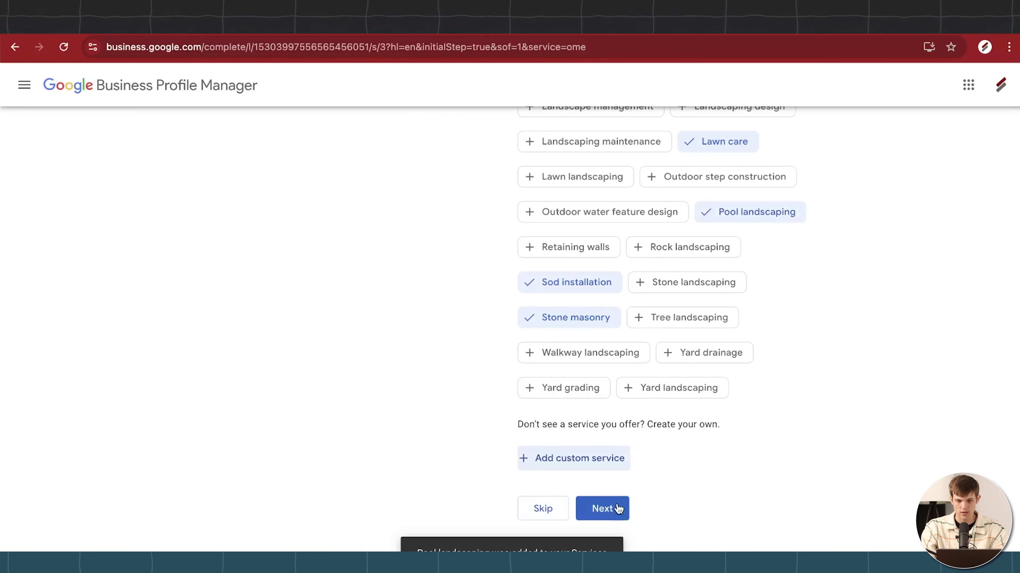
# Add custom services 'pond design', 'snow removal' and 'fall cleanup'
pyautogui.click(571, 460)
pyautogui.write('pond des')
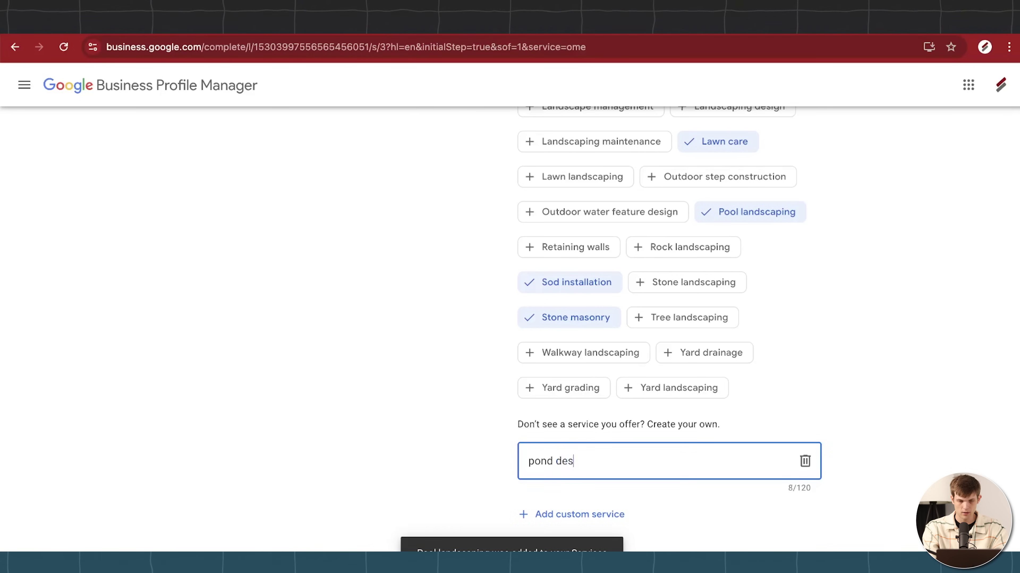
pyautogui.write('ign')
pyautogui.scroll(-1, 557, 462)
pyautogui.click(548, 457)
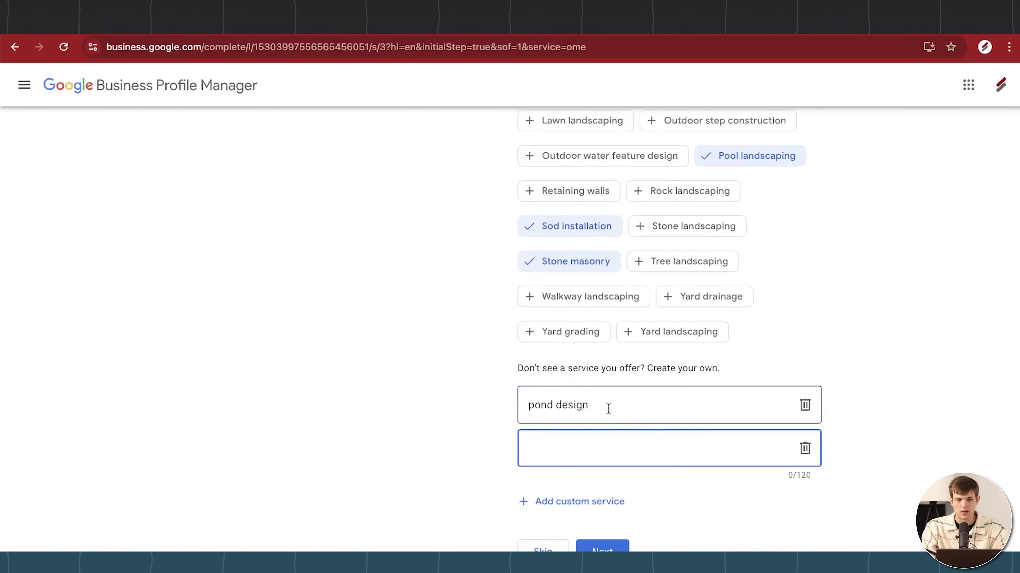
pyautogui.write('snow removal')
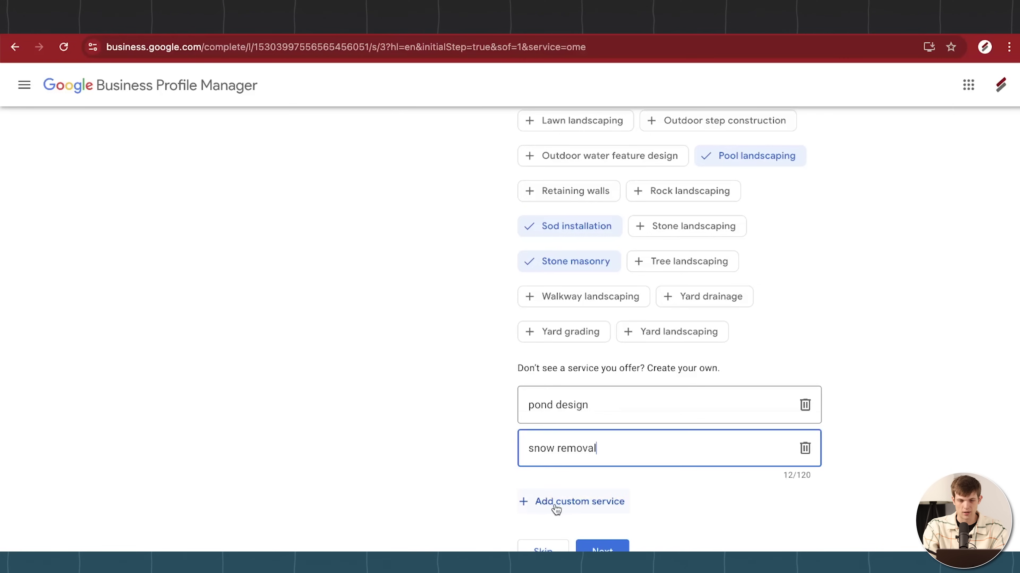
pyautogui.click(556, 503)
pyautogui.scroll(-2, 680, 490)
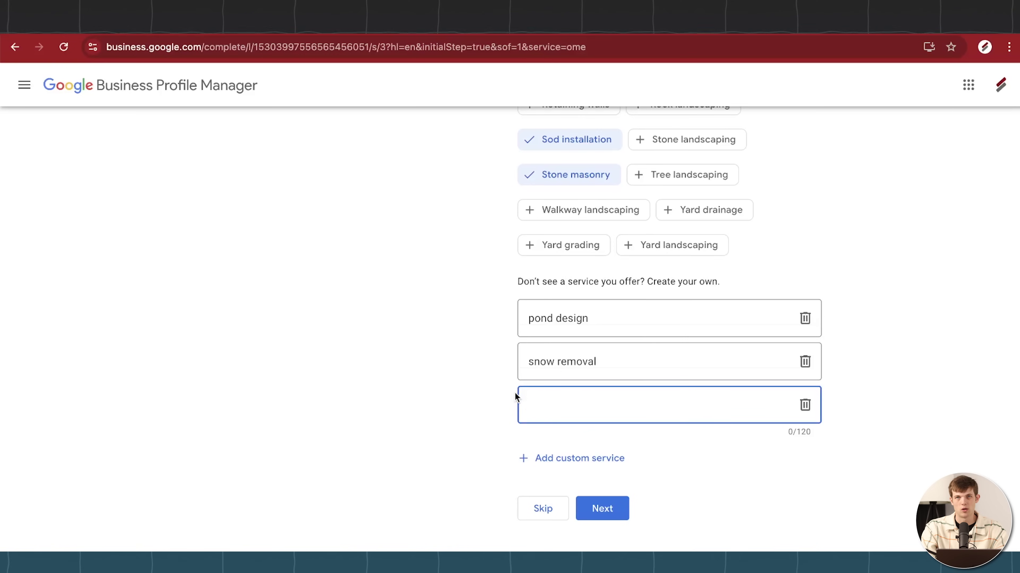
pyautogui.write('fall ')
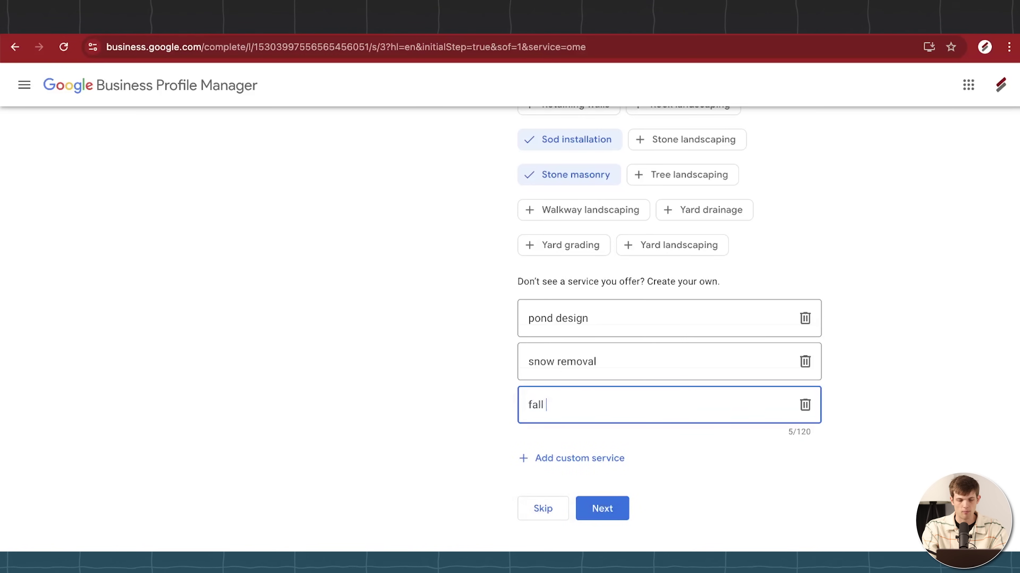
pyautogui.write('cleanup')
# Remove the leftover empty custom service field and save the services
pyautogui.click(547, 459)
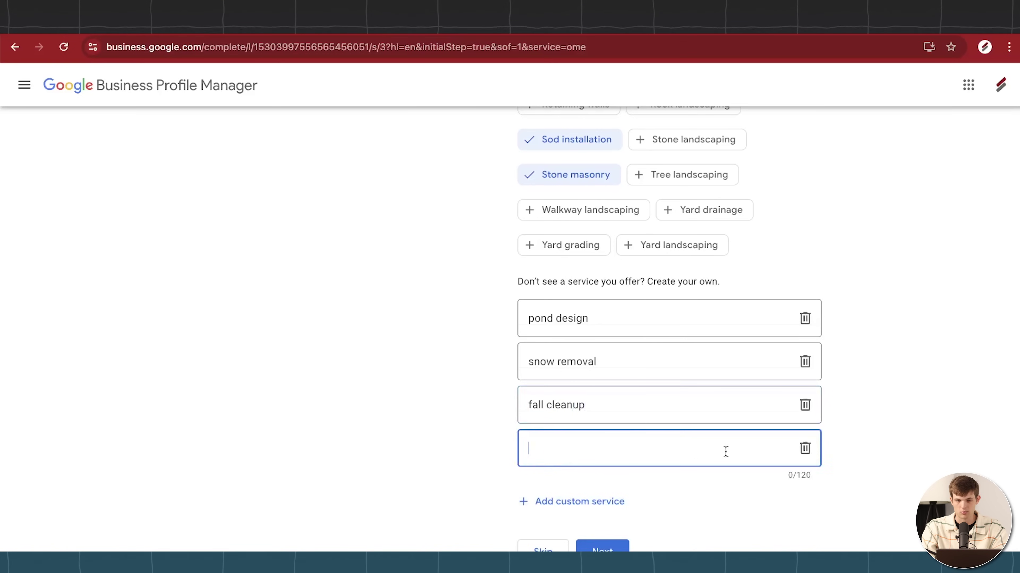
pyautogui.click(804, 448)
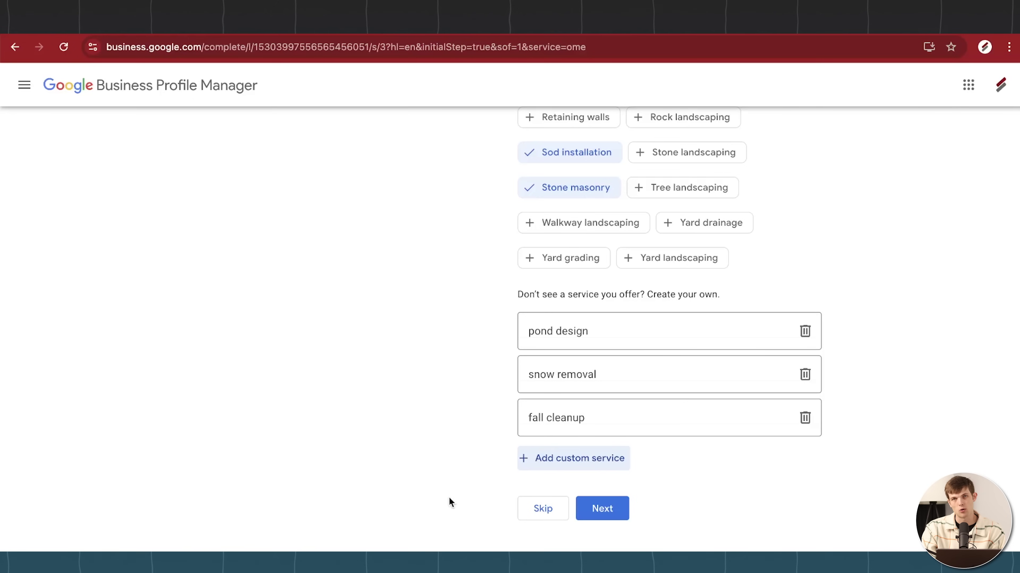
pyautogui.click(623, 516)
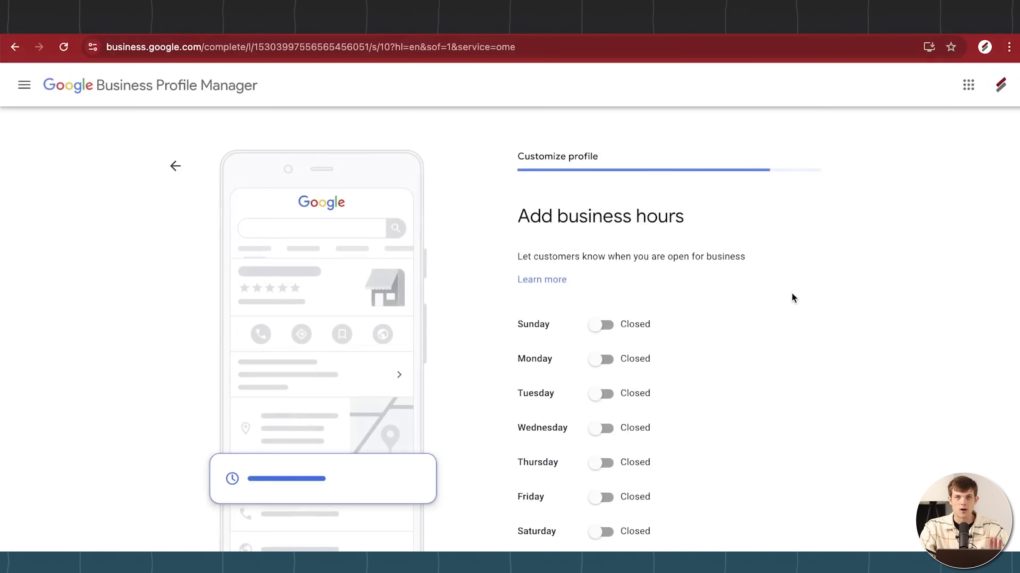
# Set Monday to open 24 hours and return Sunday to closed
pyautogui.scroll(-2, 792, 295)
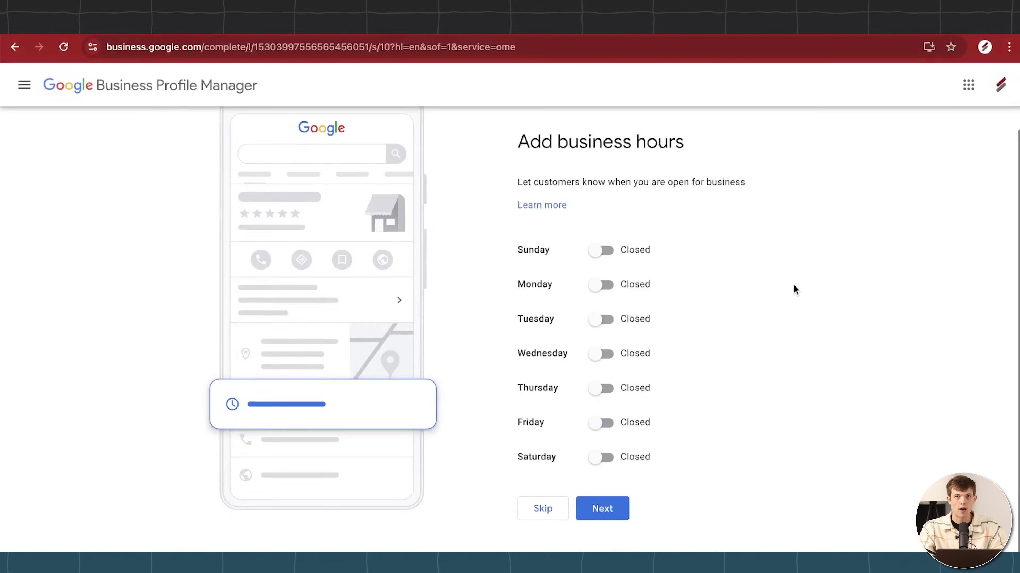
pyautogui.click(599, 252)
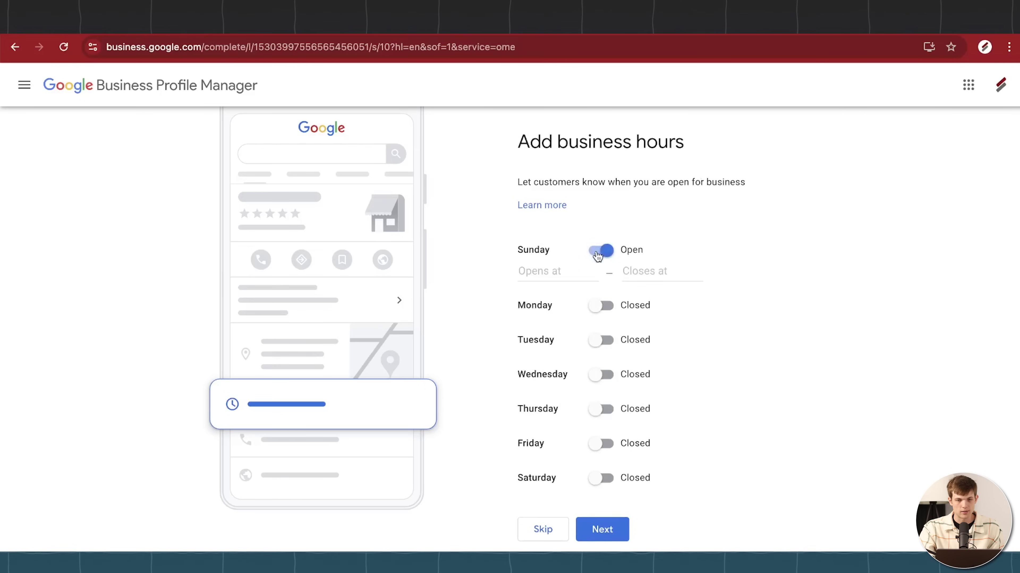
pyautogui.click(532, 271)
pyautogui.click(558, 301)
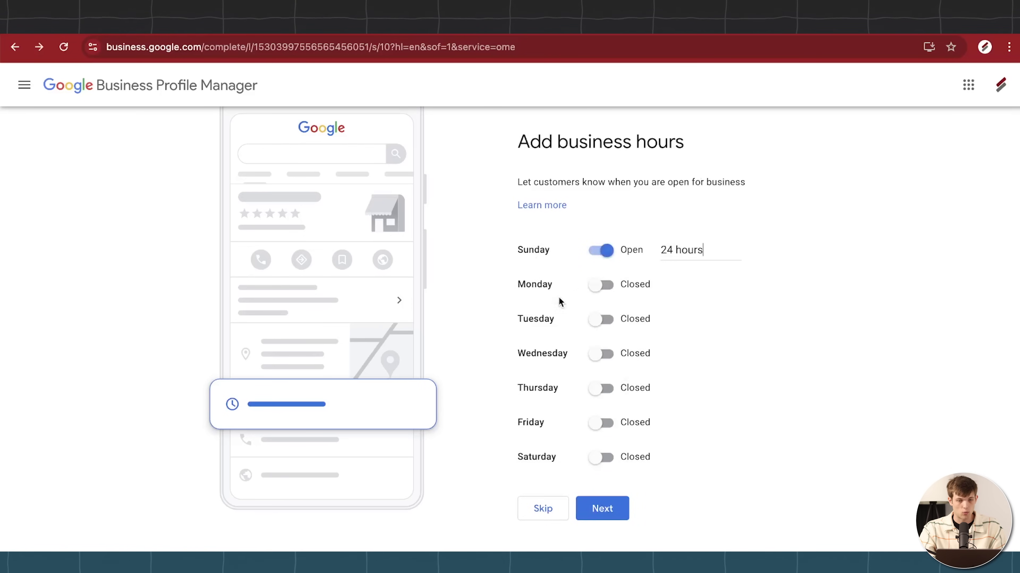
pyautogui.click(609, 291)
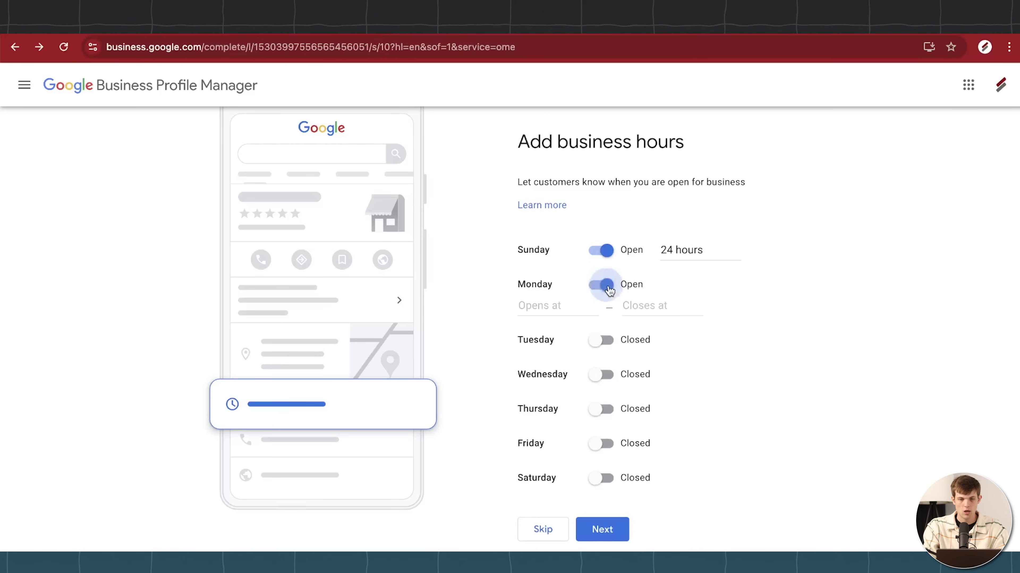
pyautogui.click(537, 305)
pyautogui.click(547, 336)
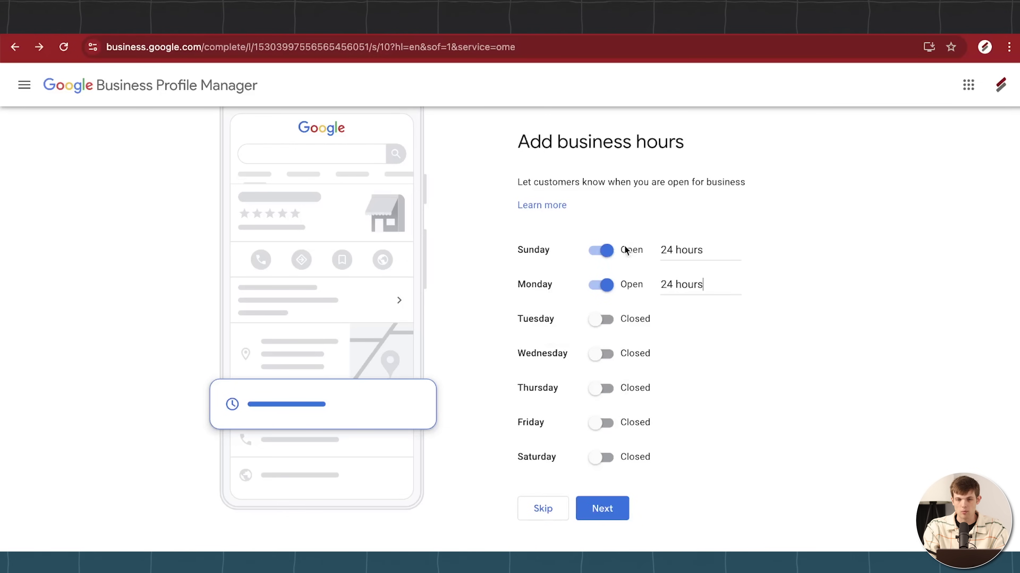
pyautogui.click(597, 251)
# Mark Tuesday through Saturday as open
pyautogui.click(602, 320)
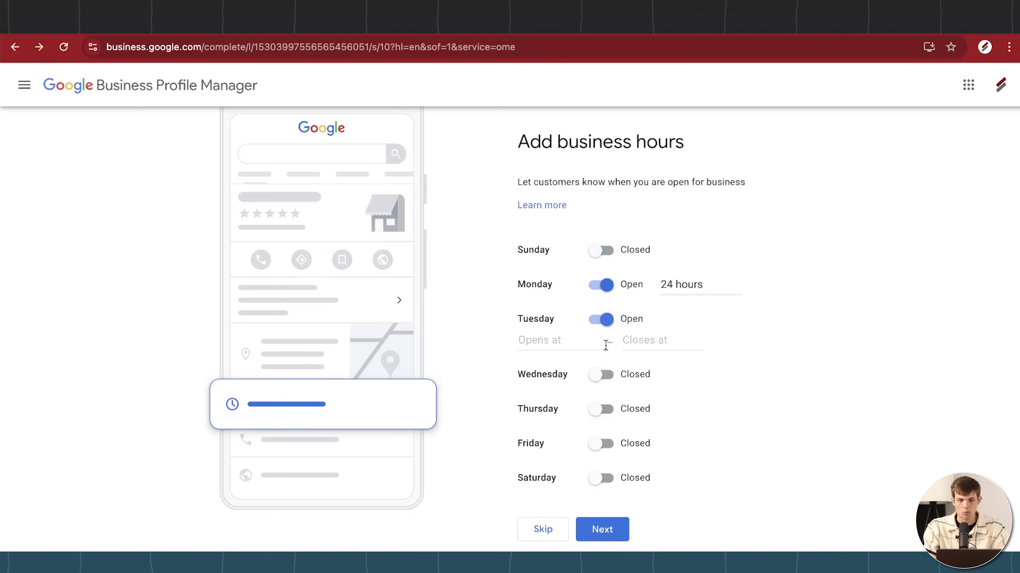
pyautogui.click(604, 376)
pyautogui.click(599, 429)
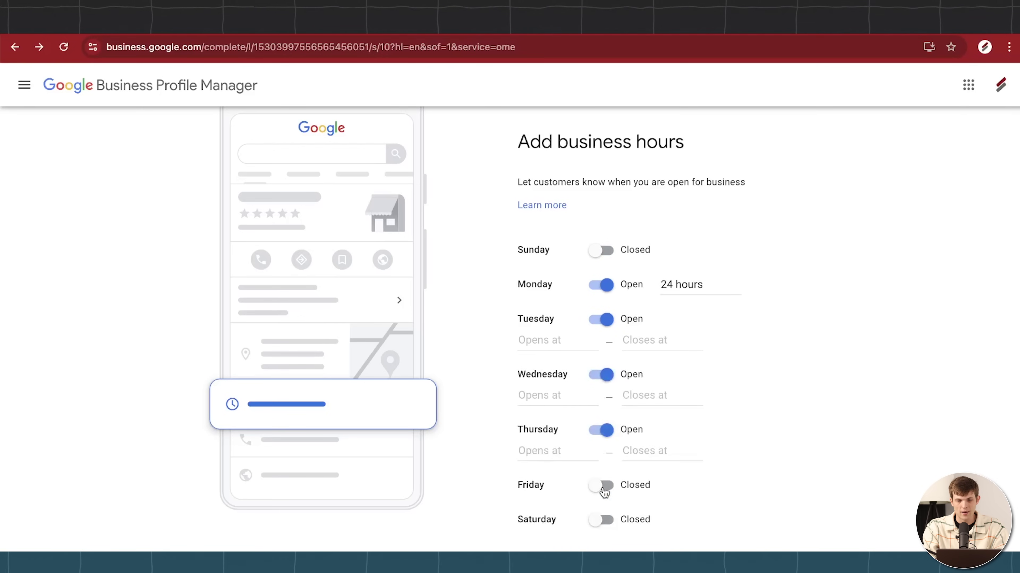
pyautogui.click(601, 485)
pyautogui.click(601, 541)
pyautogui.scroll(-1, 534, 298)
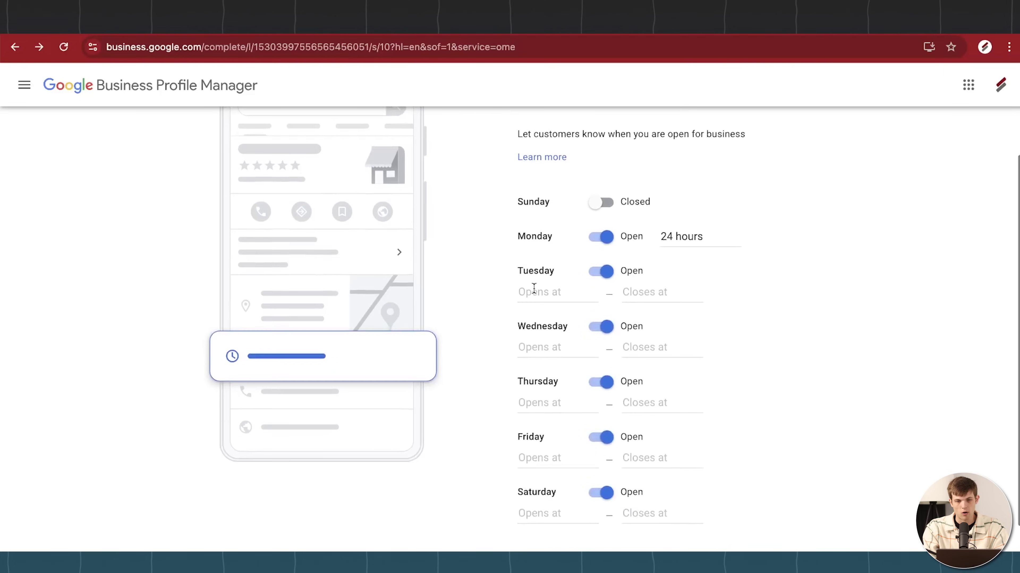
# Set Tuesday through Saturday to open 24 hours and save the hours
pyautogui.click(533, 292)
pyautogui.click(543, 322)
pyautogui.click(542, 330)
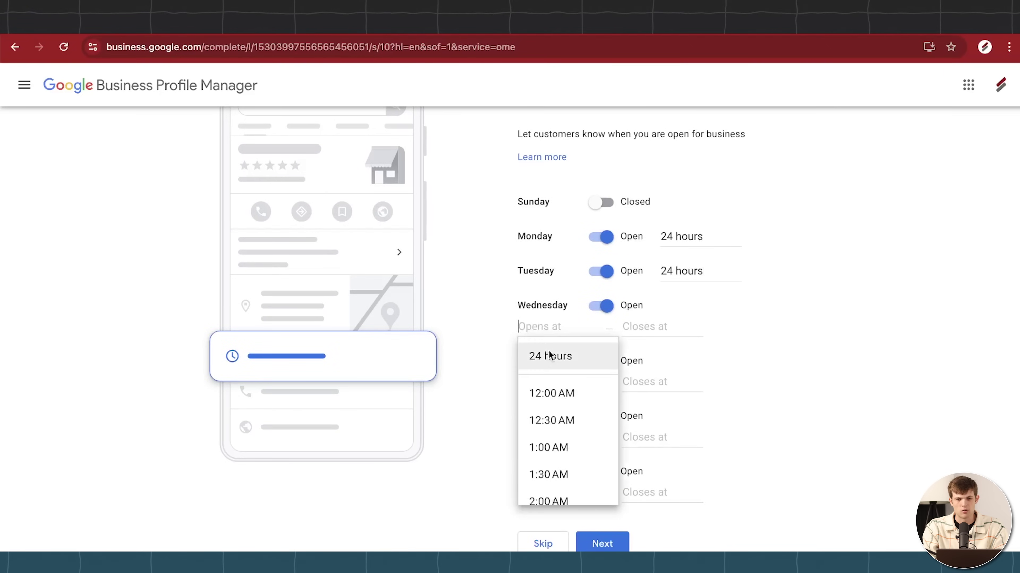
pyautogui.click(546, 355)
pyautogui.click(552, 366)
pyautogui.click(553, 392)
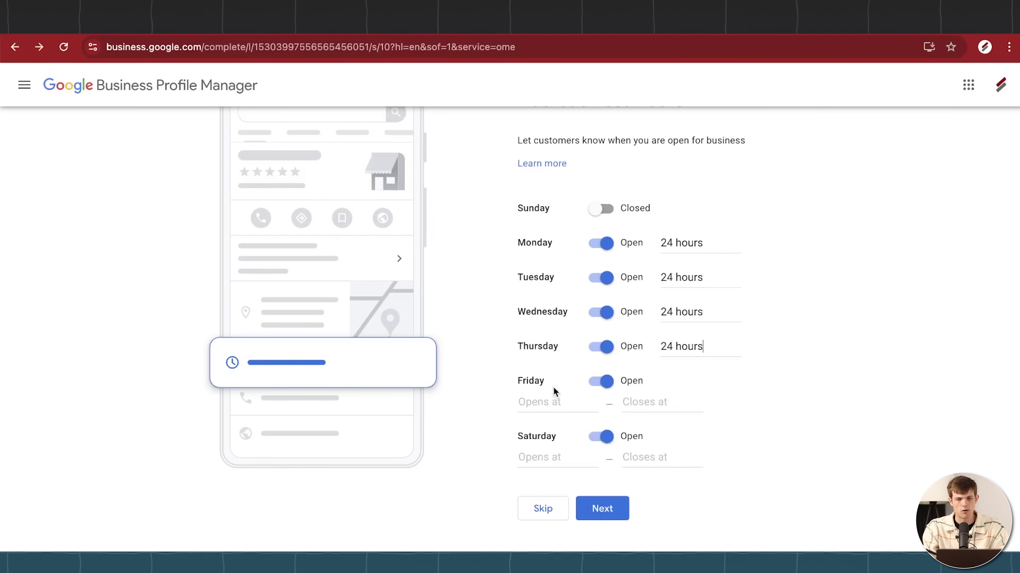
pyautogui.click(548, 405)
pyautogui.click(532, 438)
pyautogui.click(553, 456)
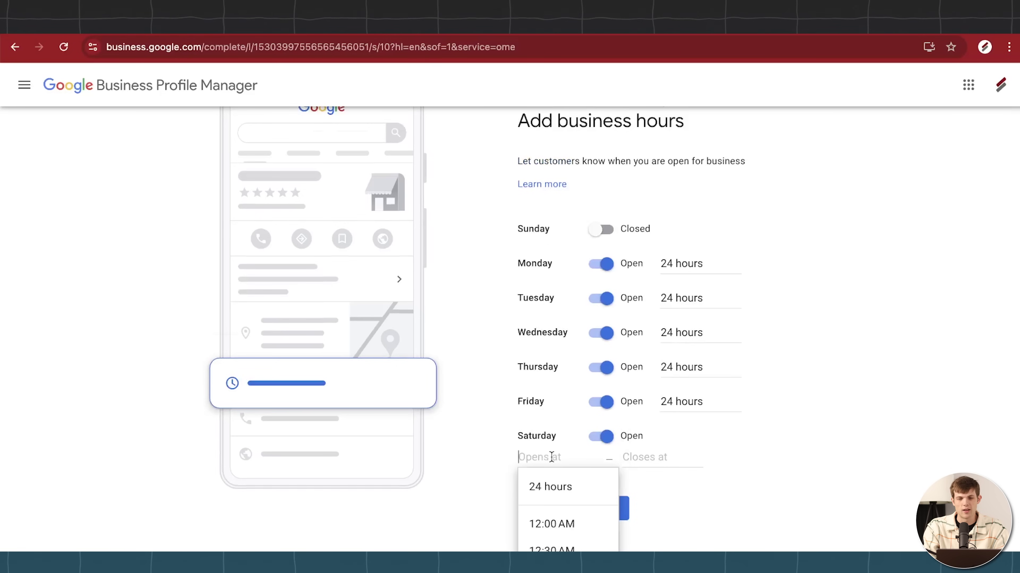
pyautogui.click(552, 489)
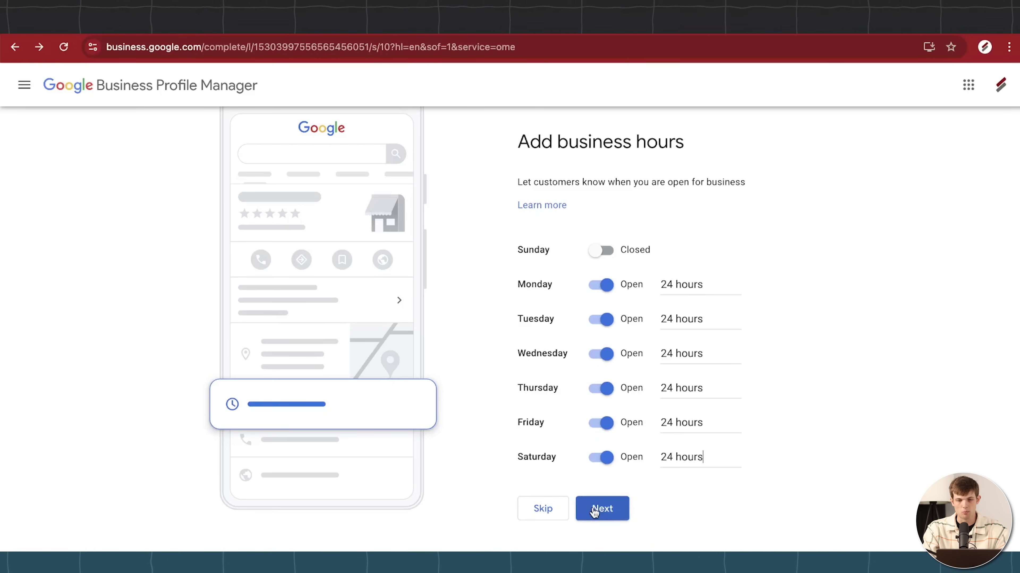
pyautogui.click(608, 521)
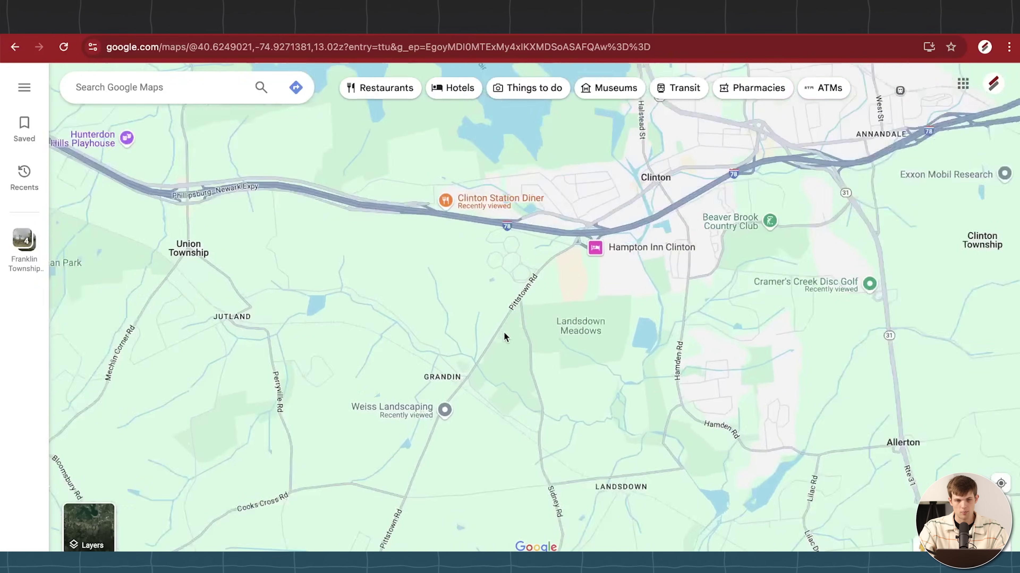
# View Clinton Station Diner's Maps listing as an example business description
pyautogui.scroll(2, 504, 337)
pyautogui.click(437, 167)
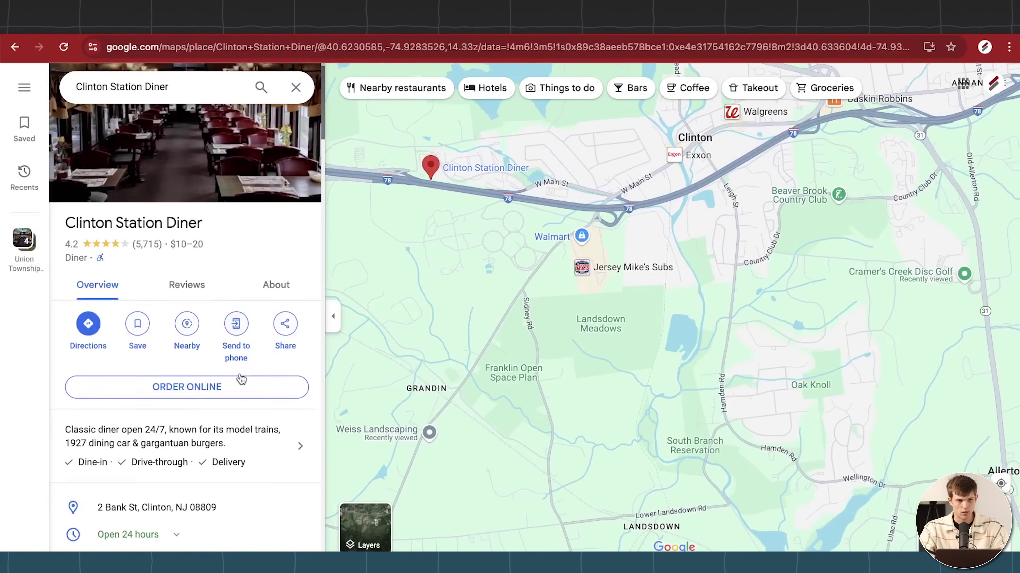
pyautogui.scroll(-2, 241, 379)
pyautogui.scroll(2, 208, 330)
pyautogui.scroll(-2, 201, 320)
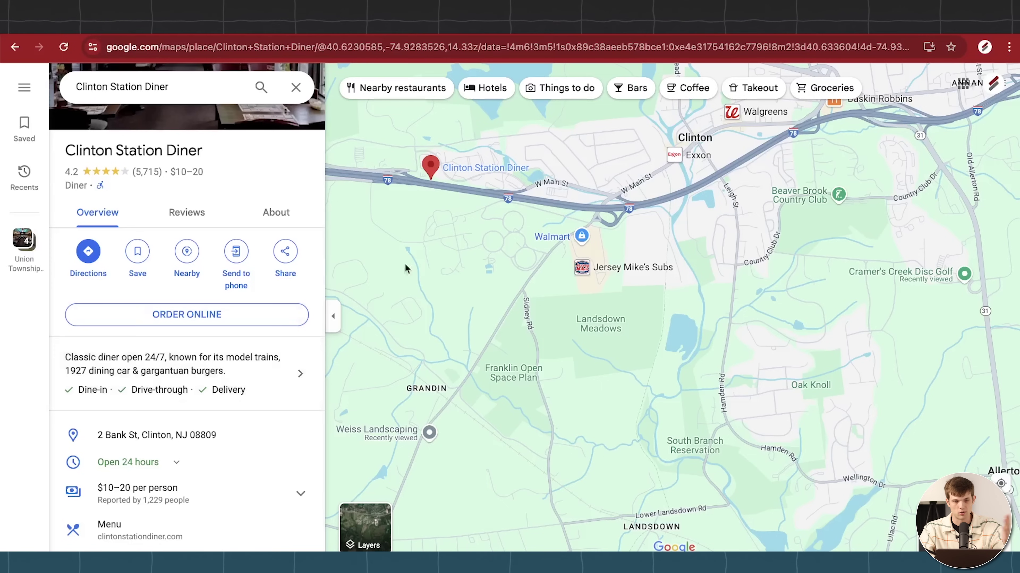
pyautogui.scroll(2, 459, 241)
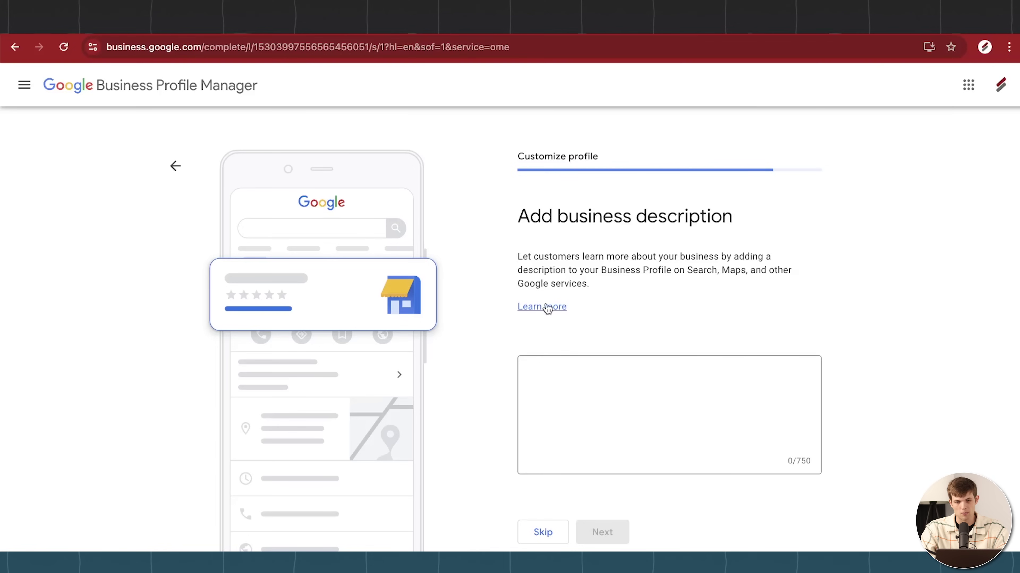
pyautogui.click(581, 387)
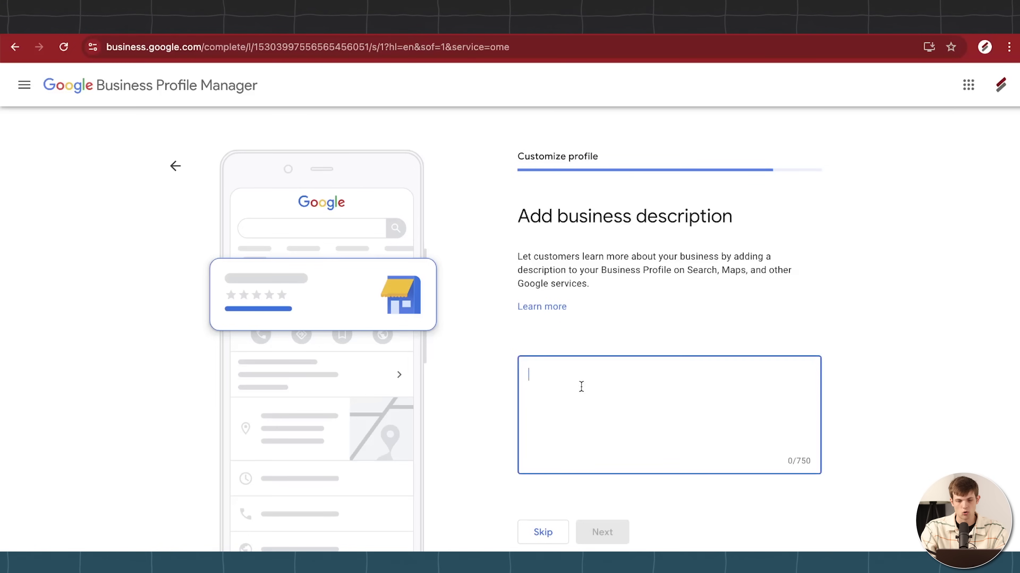
# Paste the hardscaping, retention walls, pond design and patios description (106/750 characters) and save it
pyautogui.write('Land')
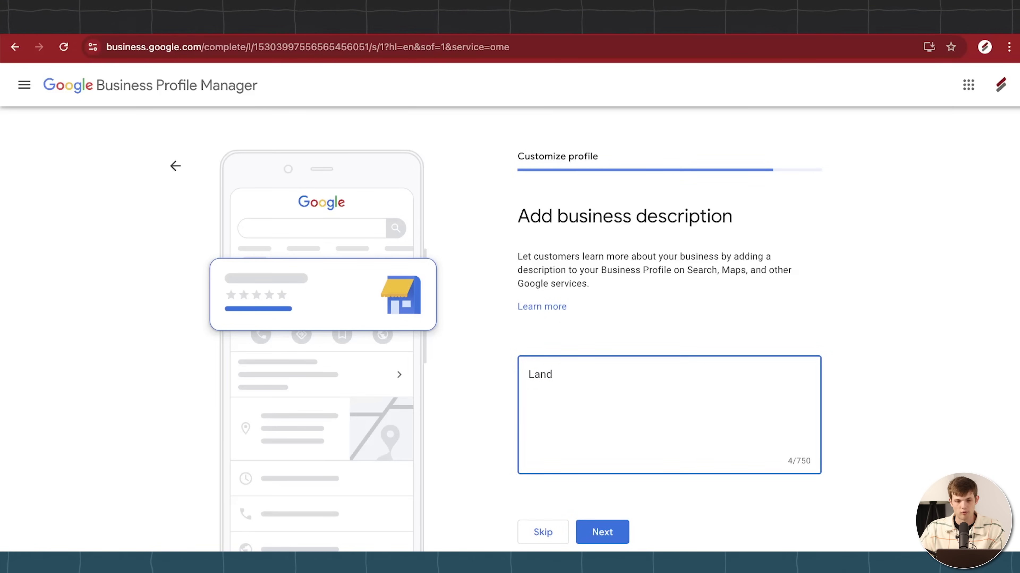
pyautogui.hotkey('ctrl', 'a')
pyautogui.write('Professional landscaping company that specializes in hardscaping, retention walls, pond design, and patios')
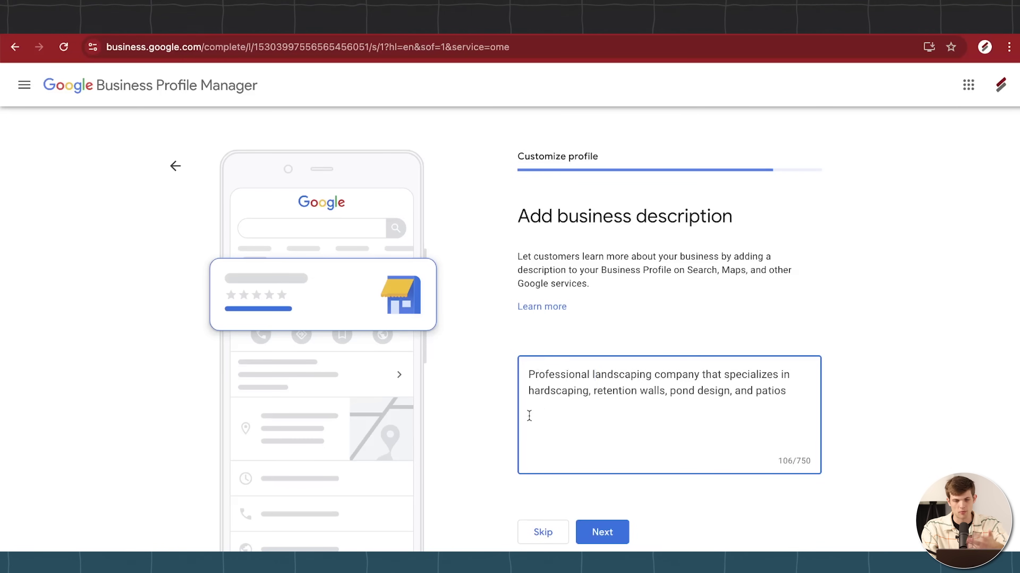
pyautogui.scroll(-2, 676, 535)
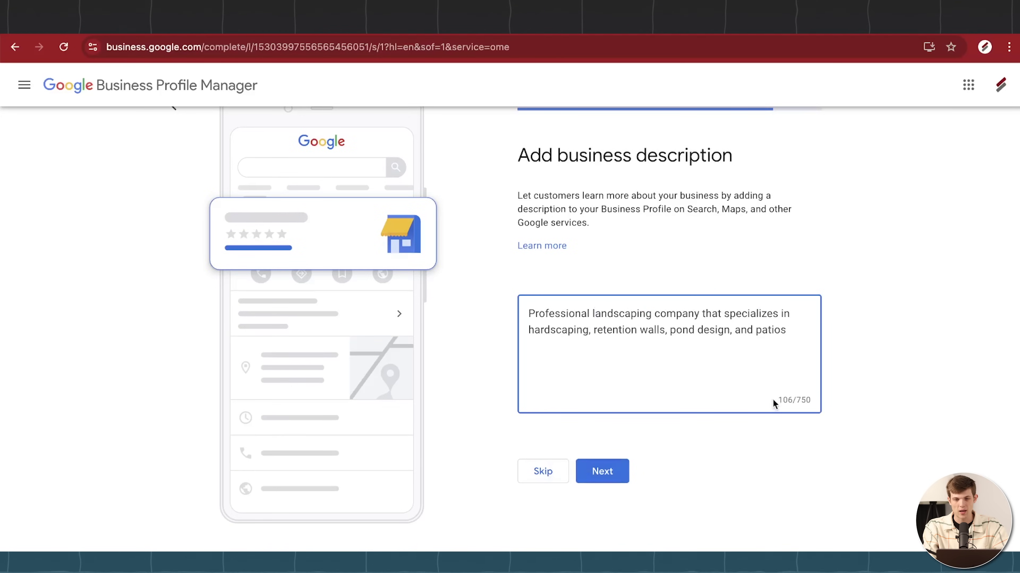
pyautogui.moveTo(774, 400); pyautogui.dragTo(823, 400)
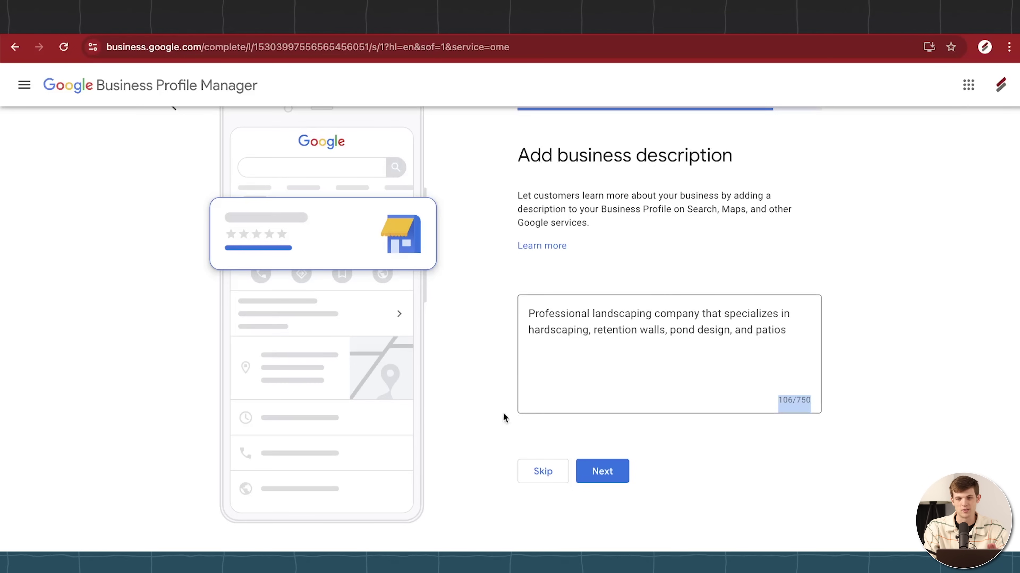
pyautogui.moveTo(599, 209); pyautogui.dragTo(739, 210)
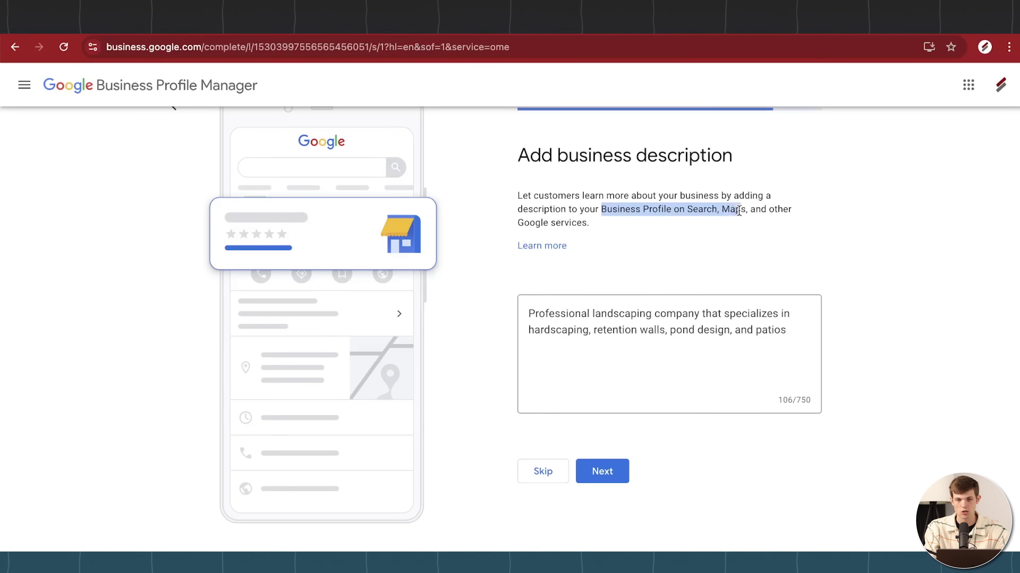
pyautogui.click(646, 236)
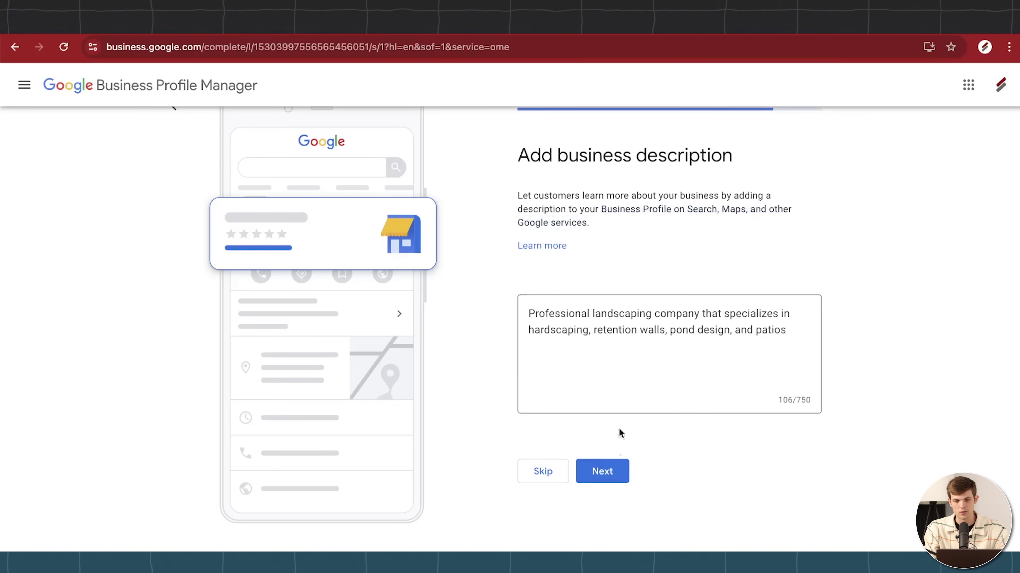
pyautogui.click(610, 473)
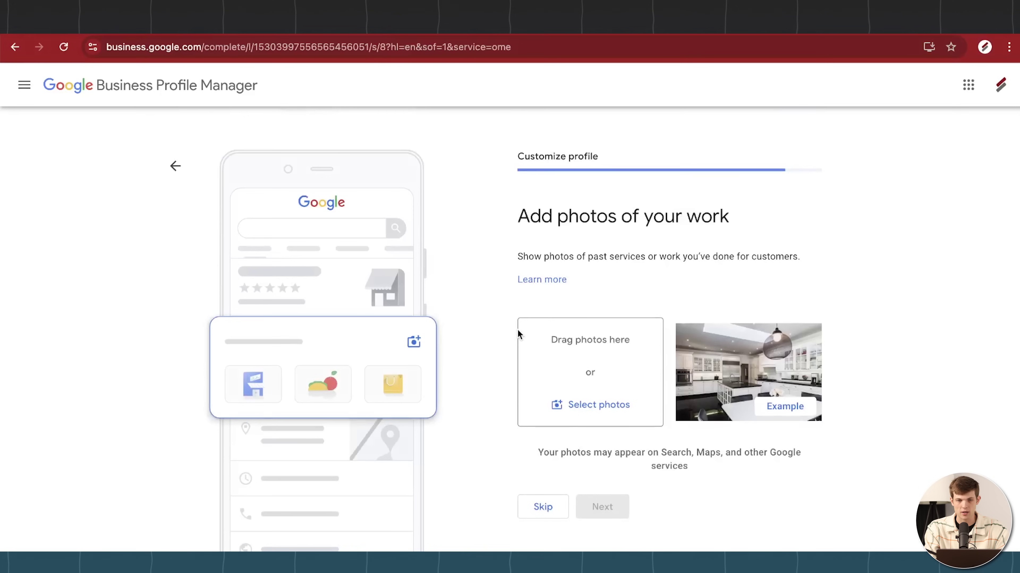
# Upload four photos of past landscaping work and keep them
pyautogui.scroll(-1, 821, 290)
pyautogui.scroll(-1, 822, 293)
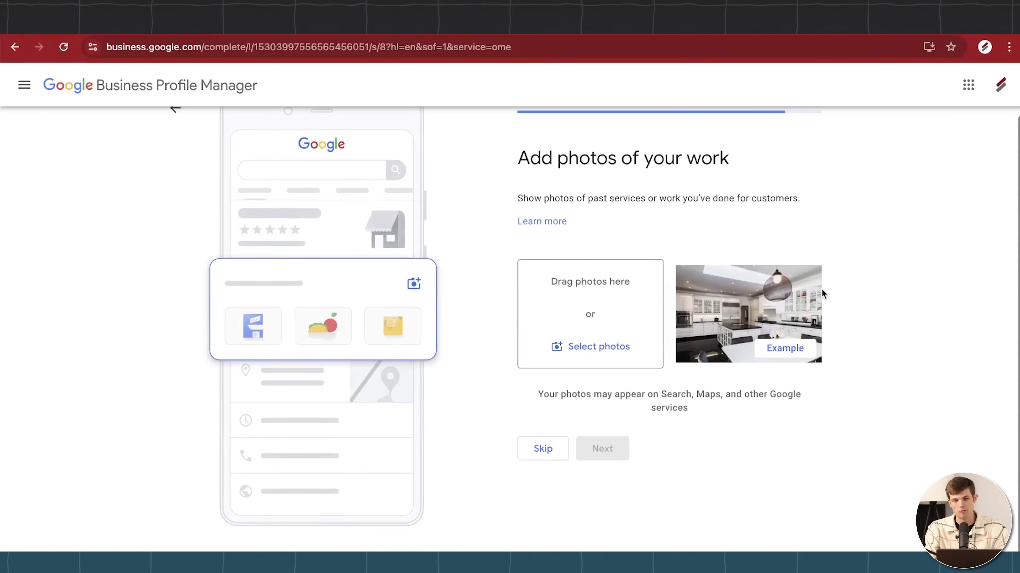
pyautogui.click(581, 352)
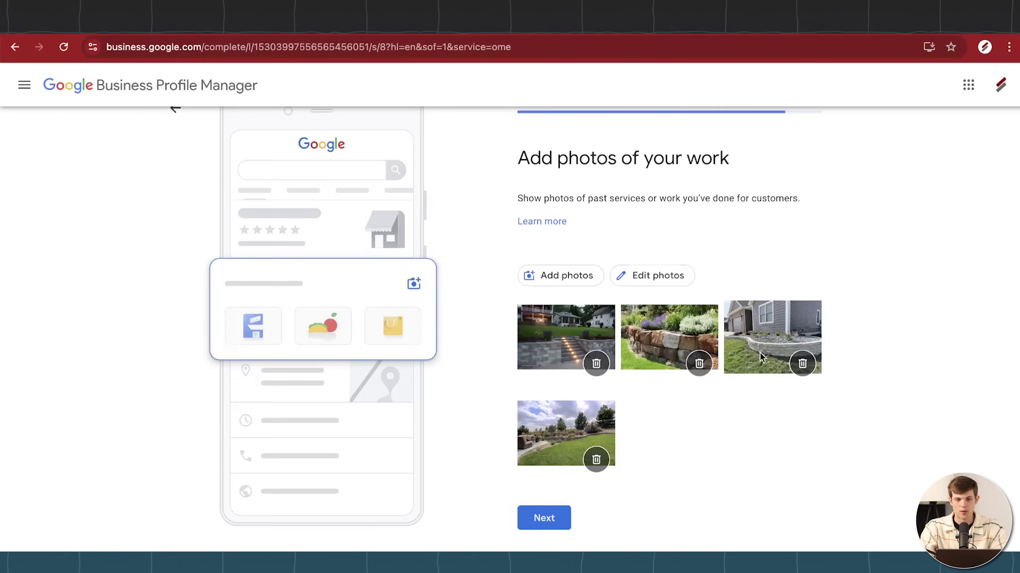
pyautogui.scroll(-1, 760, 353)
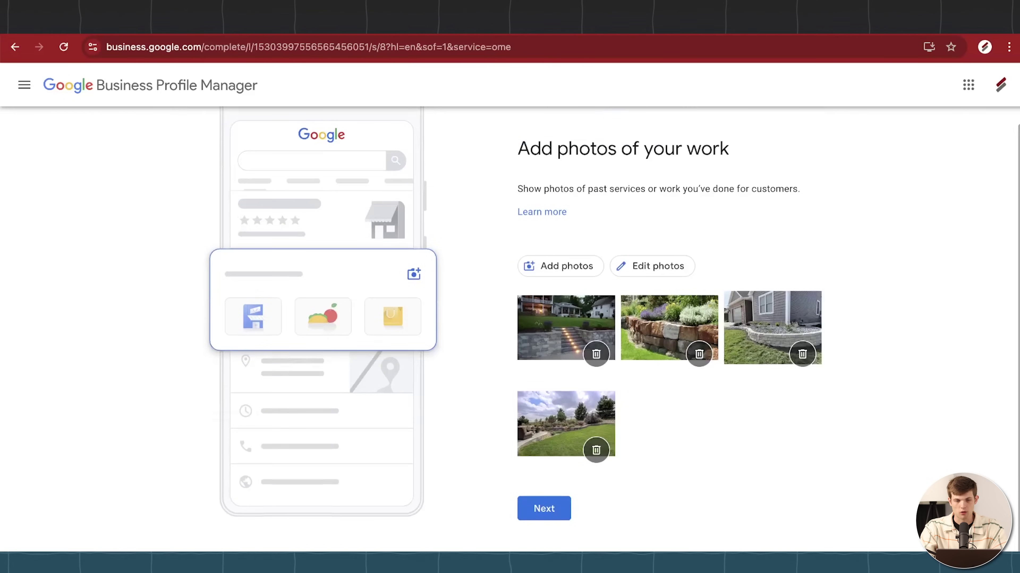
pyautogui.click(543, 509)
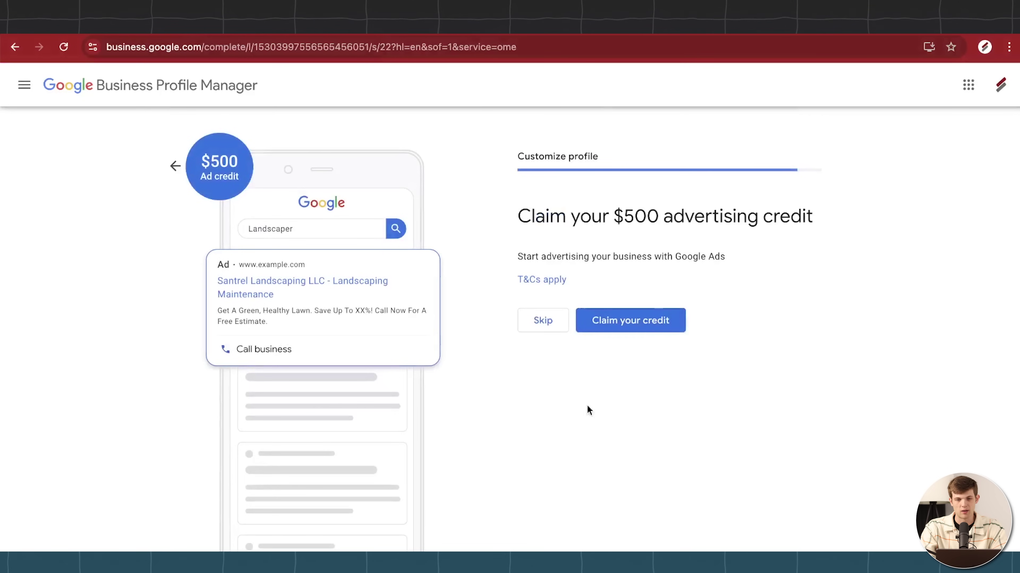
# Skip the $500 advertising credit offer
pyautogui.scroll(-2, 581, 446)
pyautogui.scroll(2, 582, 446)
pyautogui.scroll(-2, 582, 447)
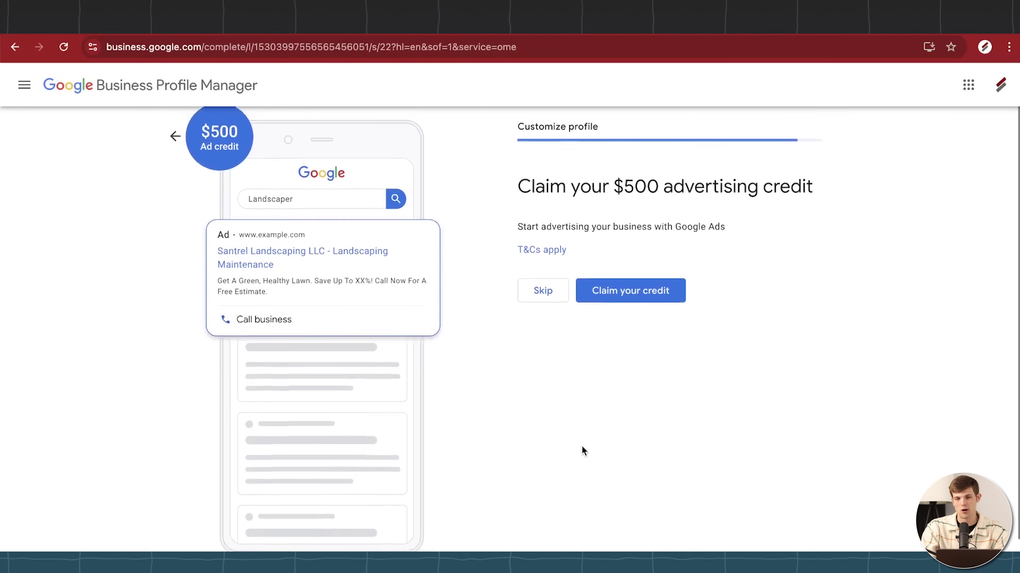
pyautogui.scroll(1, 582, 446)
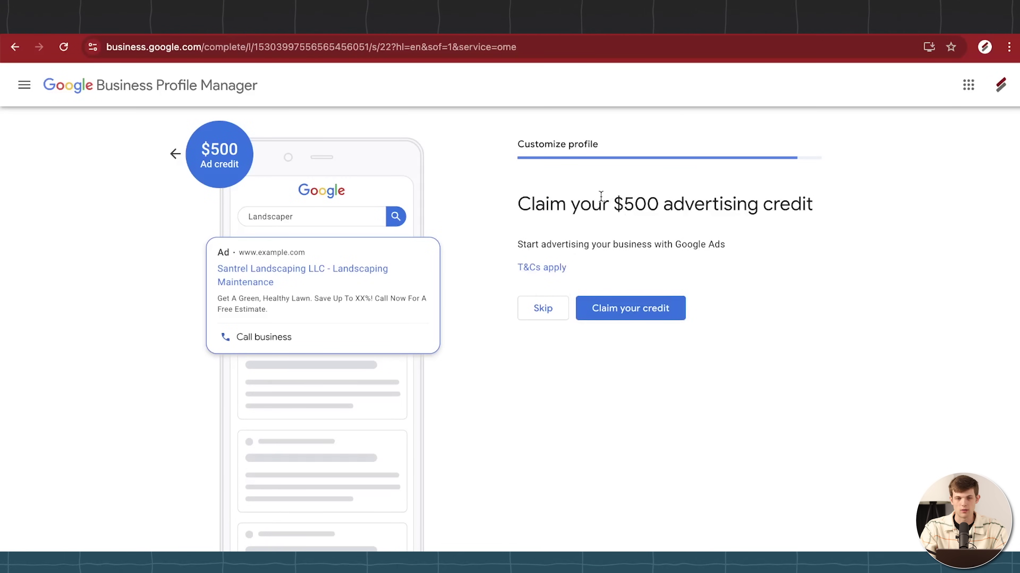
pyautogui.moveTo(613, 204); pyautogui.dragTo(670, 206)
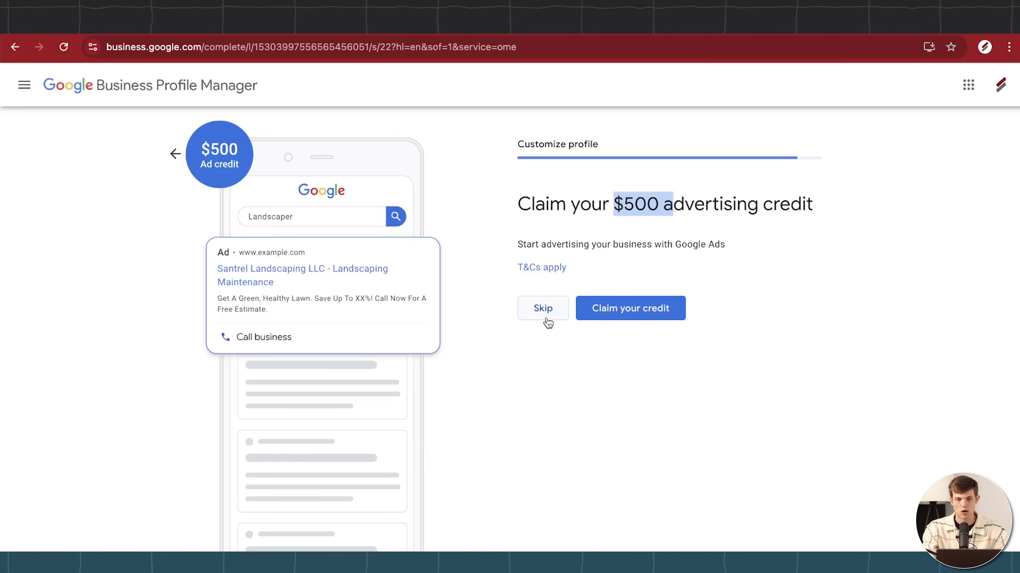
pyautogui.click(488, 279)
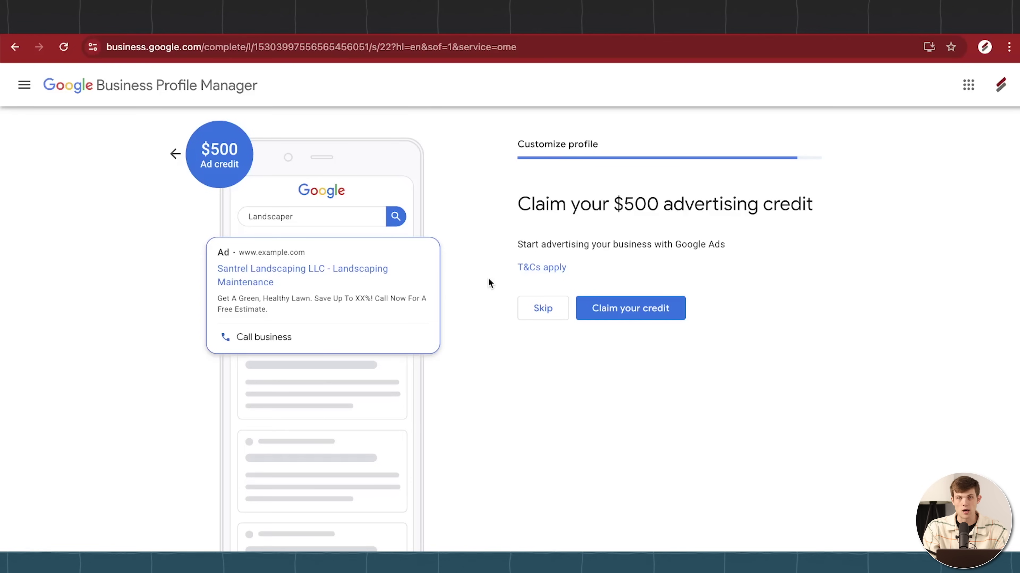
pyautogui.click(552, 317)
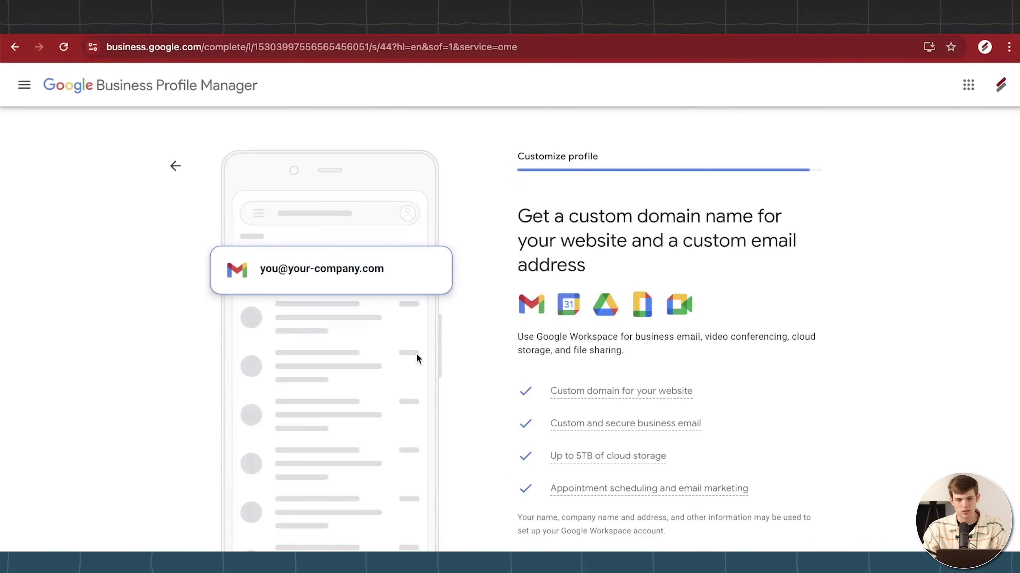
# Skip the Google Workspace custom domain offer and finish setup past the verification notice
pyautogui.scroll(-3, 417, 354)
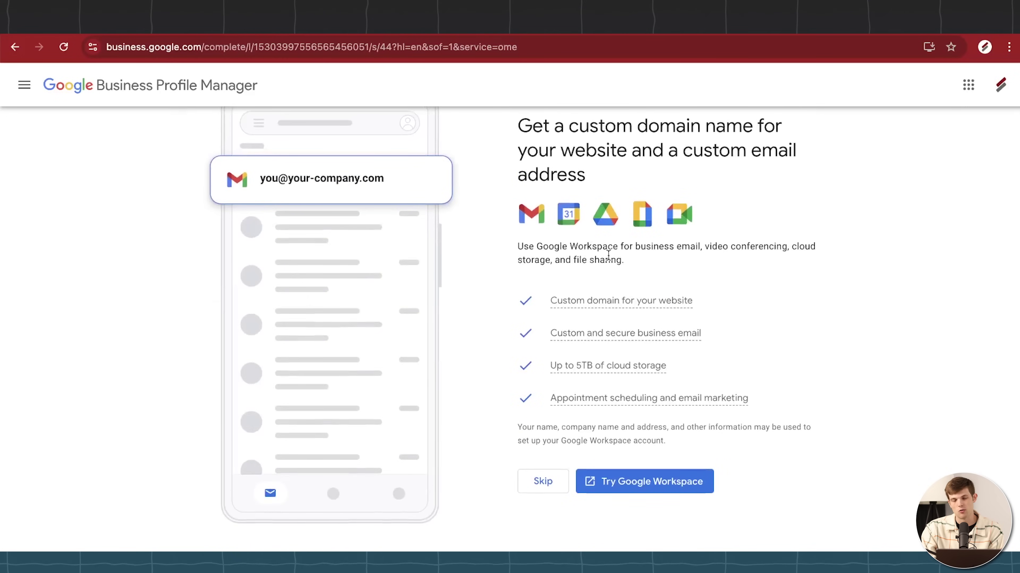
pyautogui.click(543, 482)
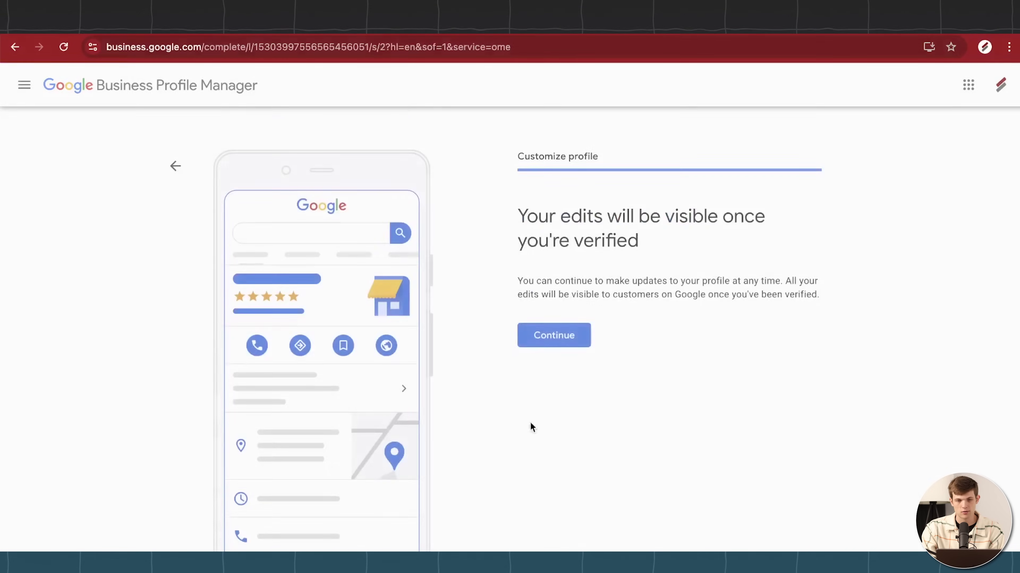
pyautogui.click(537, 338)
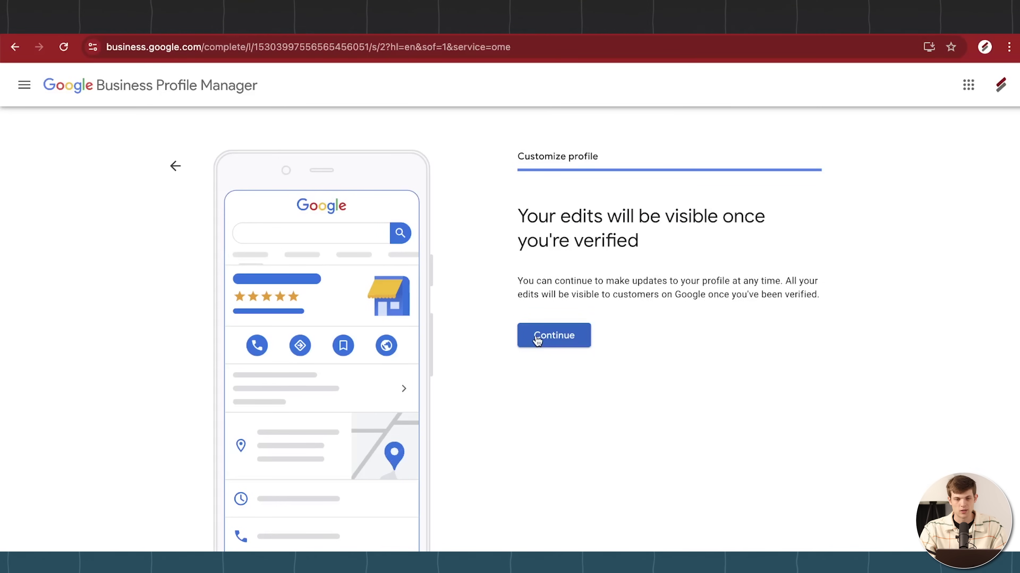
# Scroll the search results to review Santrel Landscaping LLC's not-publicly-visible panel
pyautogui.scroll(-5, 544, 265)
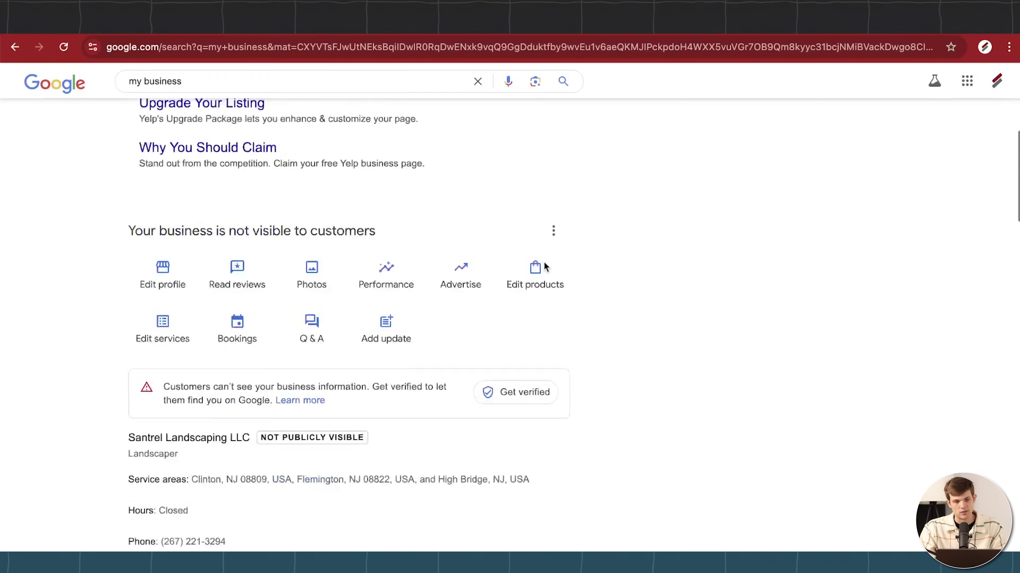
pyautogui.scroll(1, 283, 265)
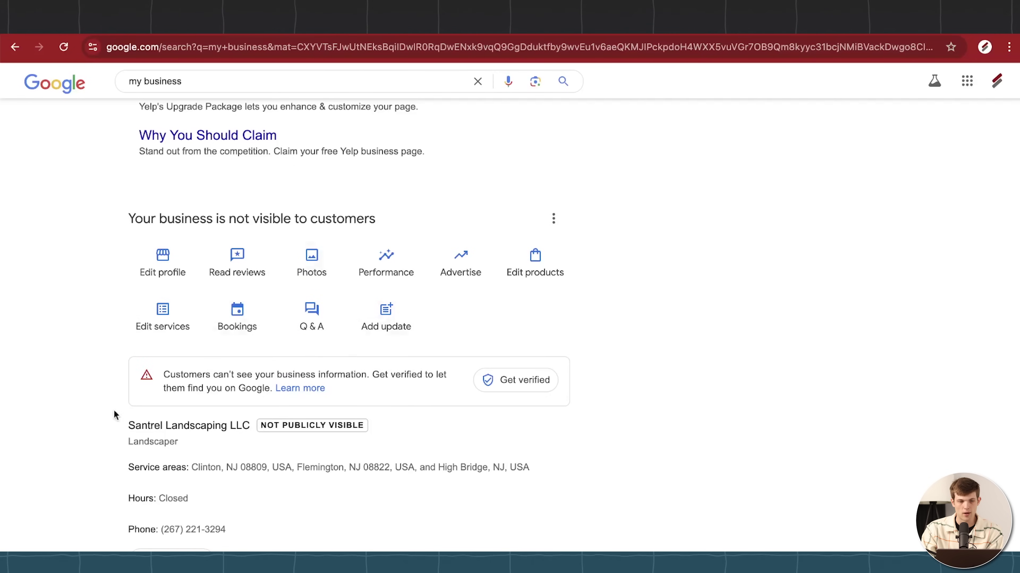
pyautogui.scroll(-2, 429, 401)
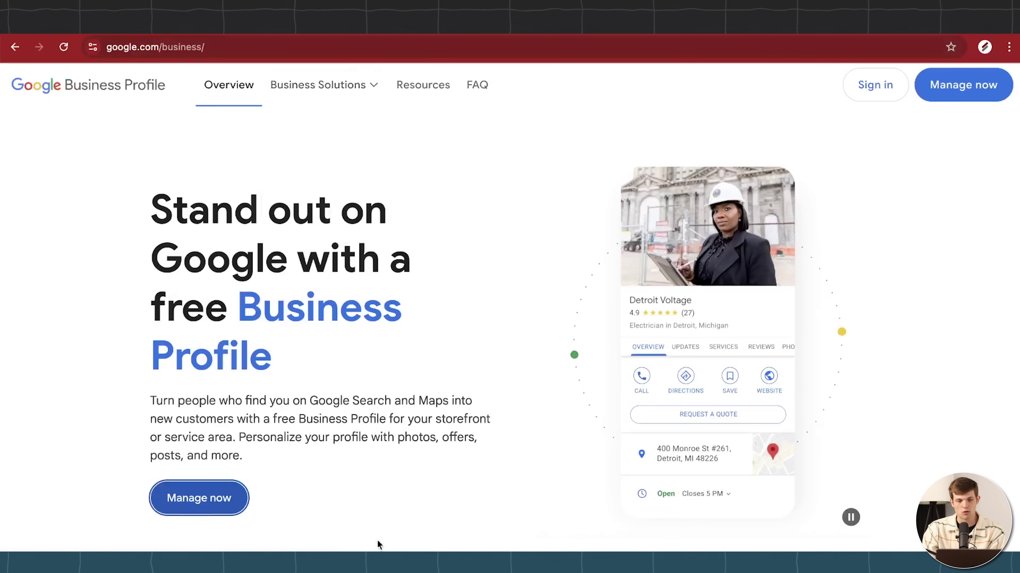
# Choose Manage now to reopen Santrel Landscaping LLC's management panel in Search
pyautogui.click(189, 507)
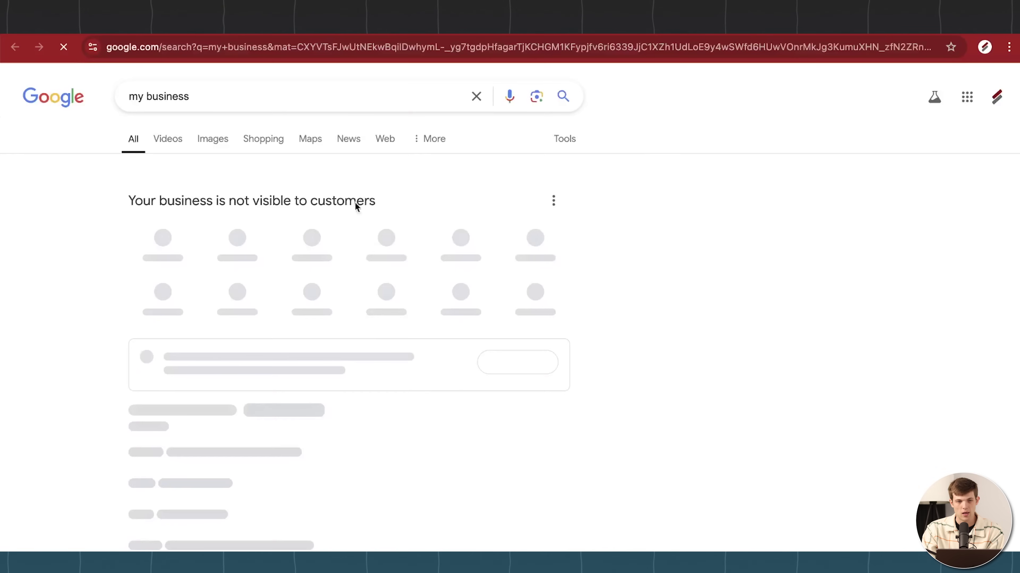